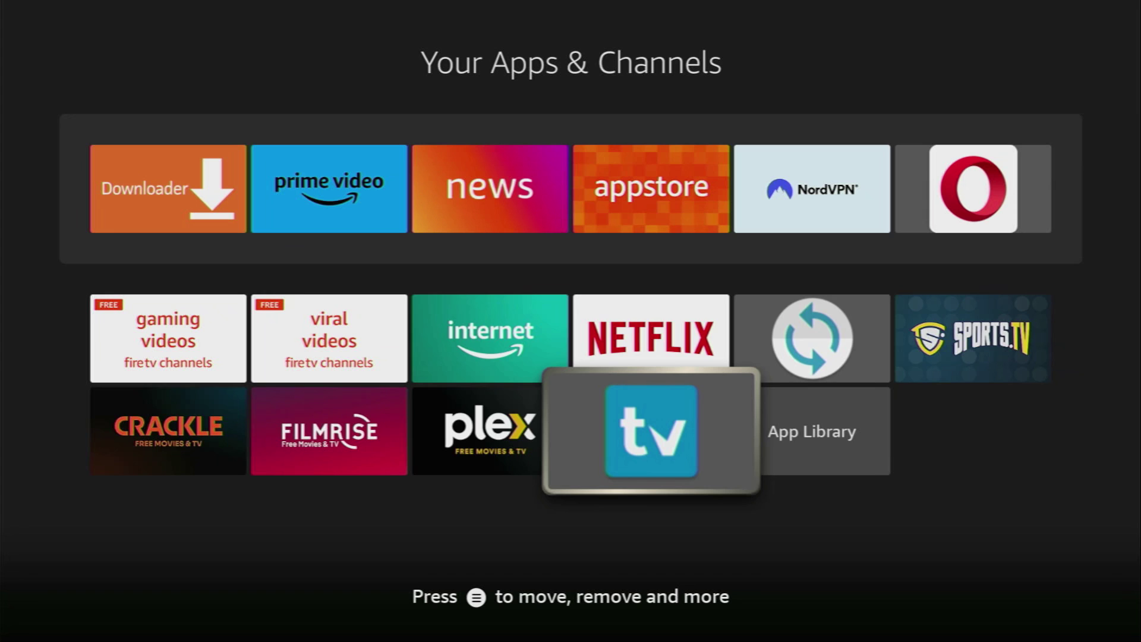
Back out of the Your Apps & Channels grid to the Fire TV home screen
key(Escape)
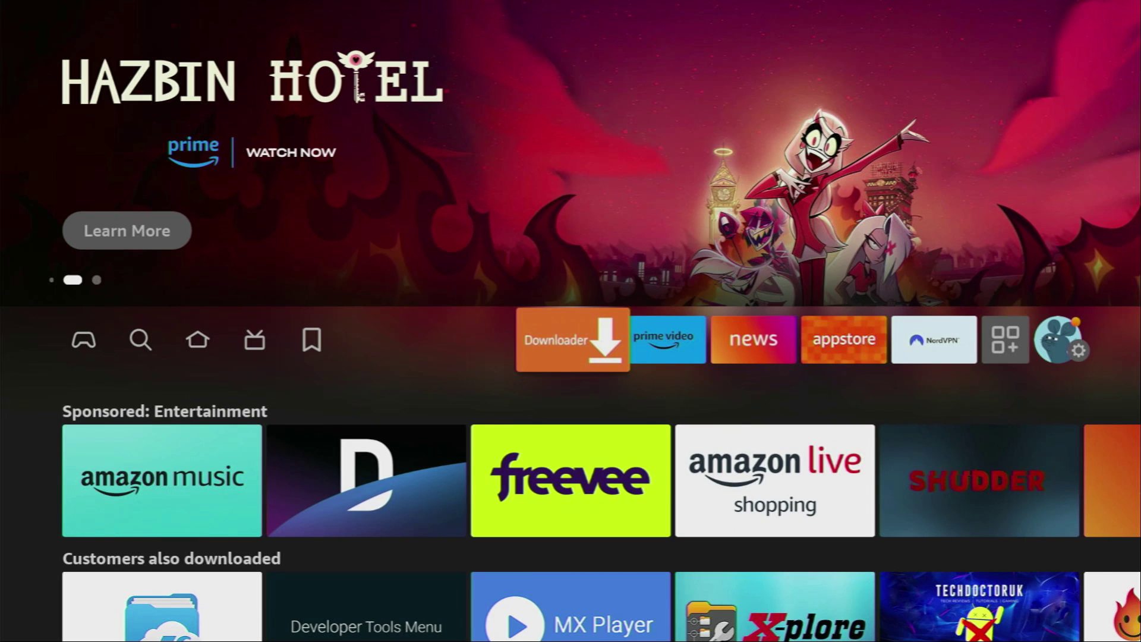
On the Find page, search by spelling 'Do' and pick the Downloader suggestion
key(Left)
key(Left)
key(Left)
key(Left)
key(Left)
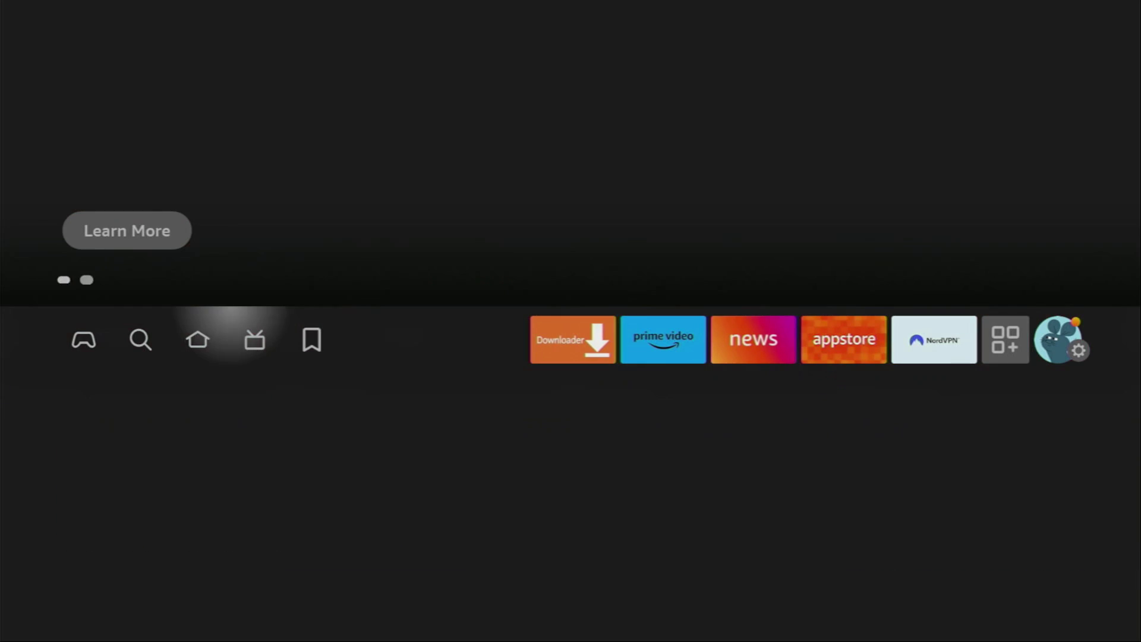
key(Right)
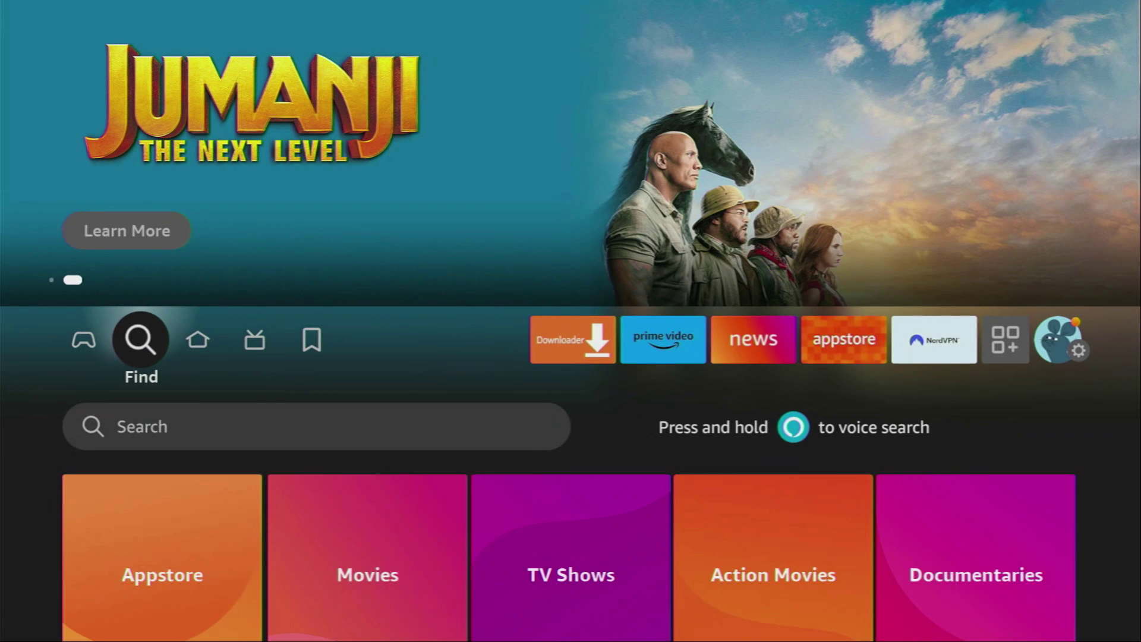
key(Down)
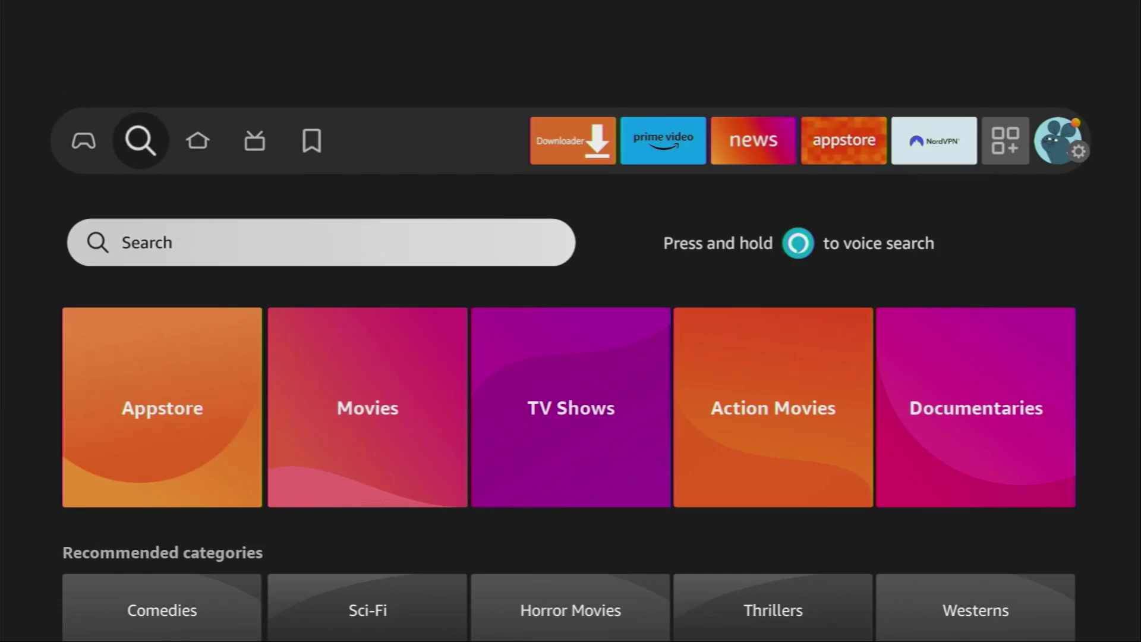
key(Return)
key(Right)
key(Right)
key(Right)
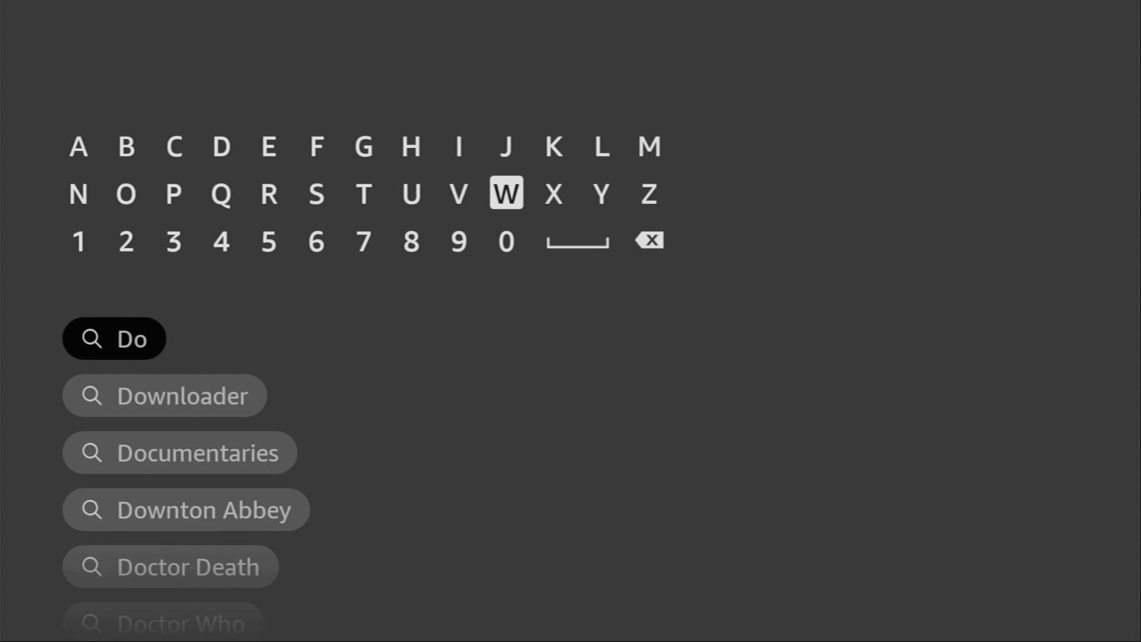
key(Return)
key(Down)
key(Down)
key(Down)
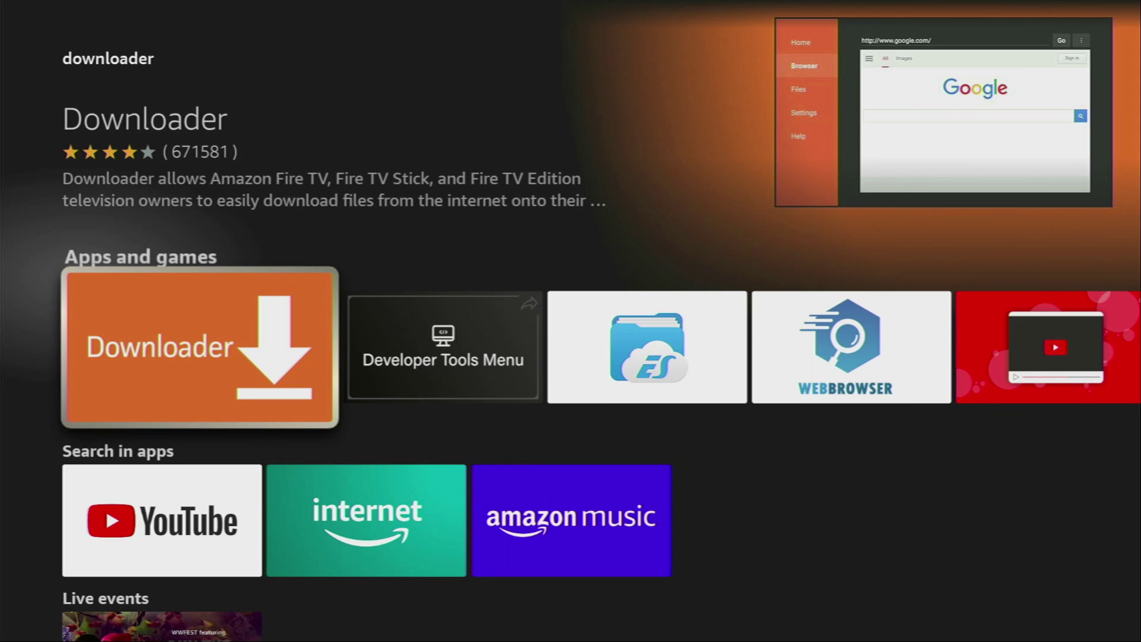
From Home, open Settings > My Fire TV and highlight Developer options
key(Home)
key(Right)
key(Right)
key(Right)
key(Right)
key(Right)
key(Right)
key(Right)
key(Right)
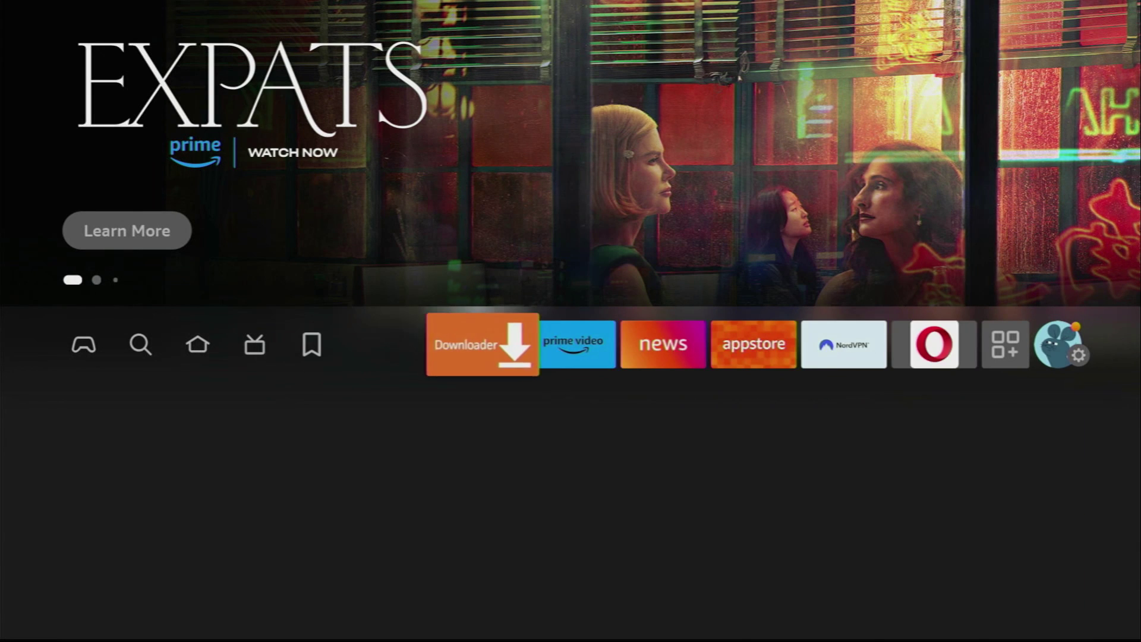
key(Right)
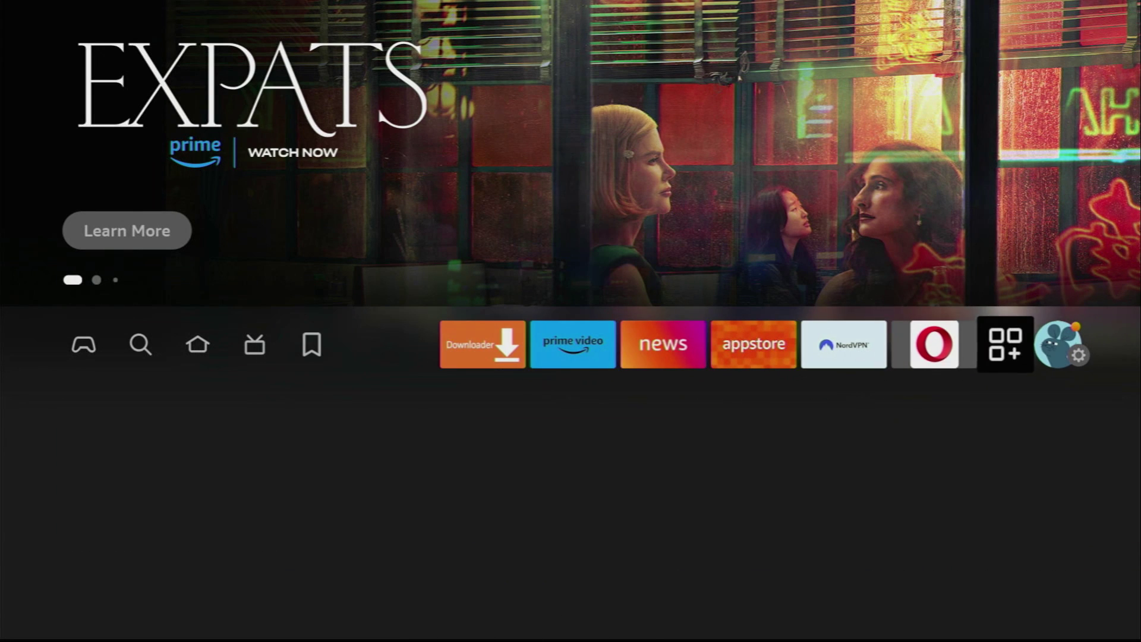
key(Right)
key(Down)
key(Down)
key(Down)
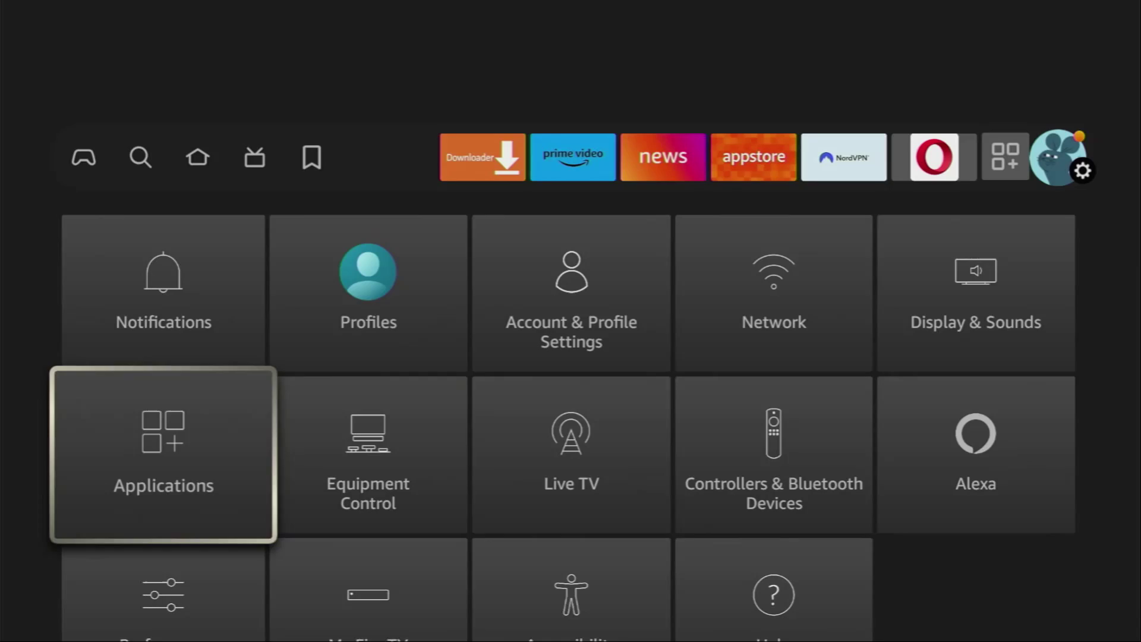
key(Right)
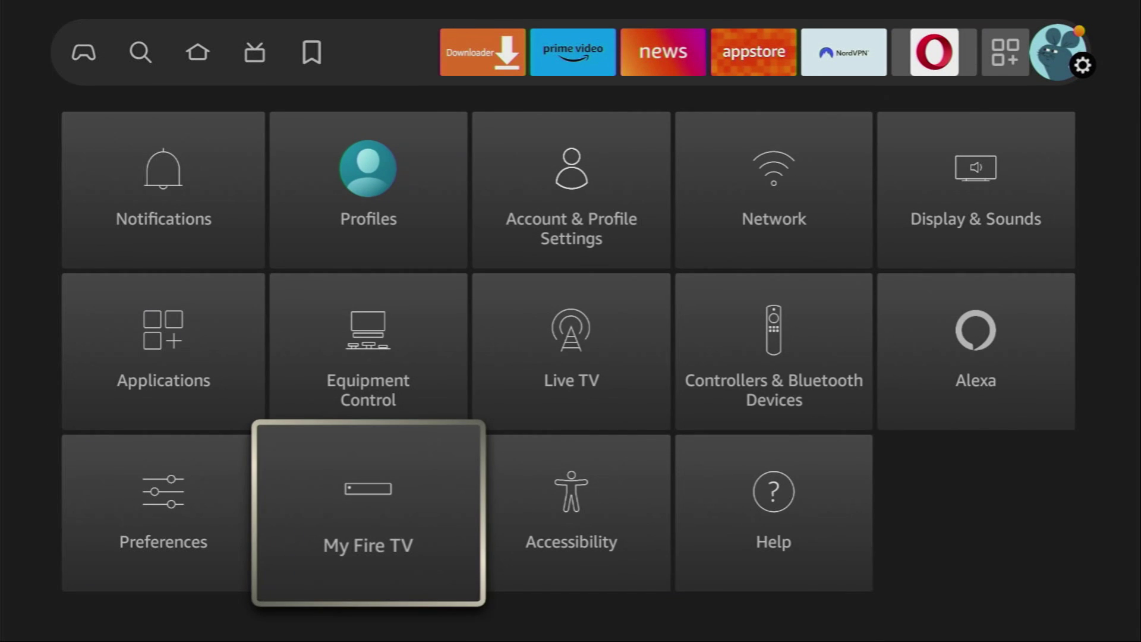
key(Return)
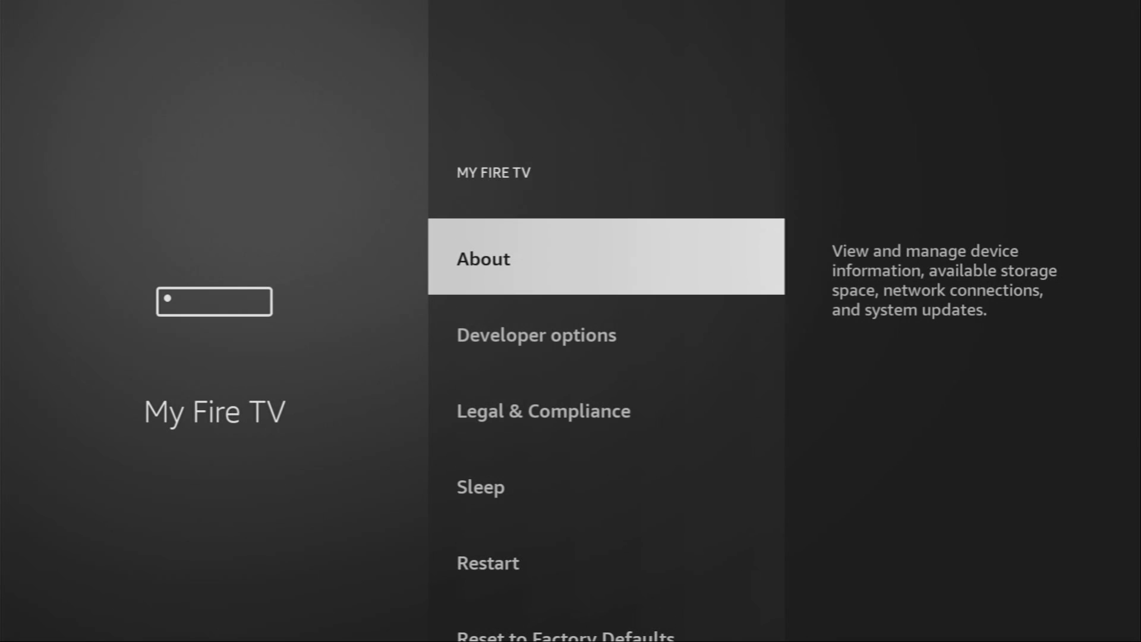
key(Down)
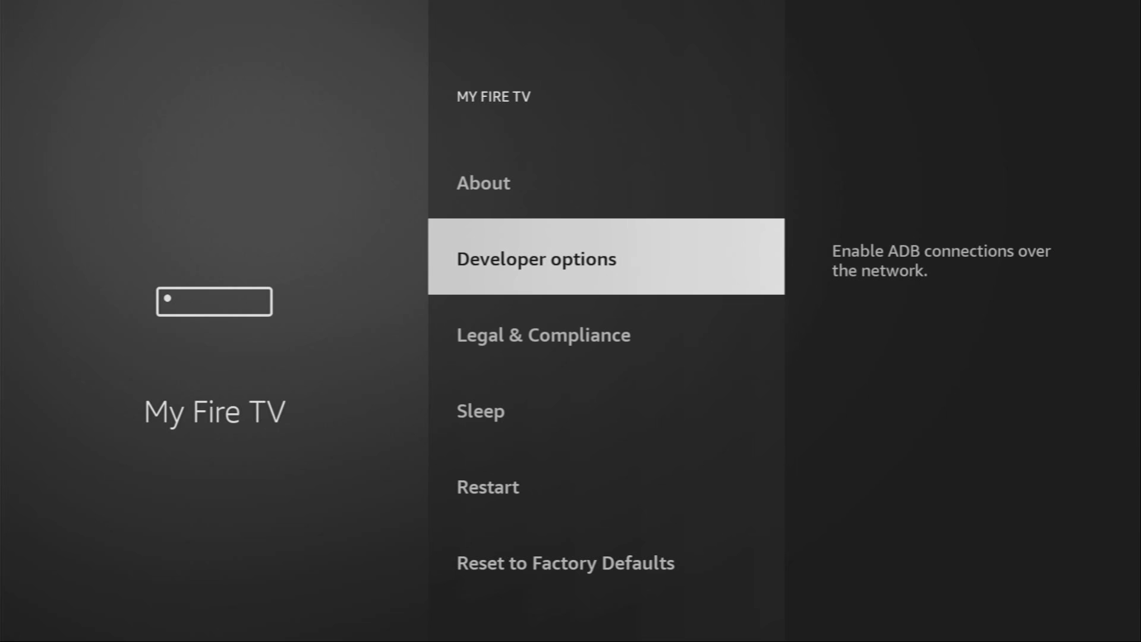
key(Up)
key(Return)
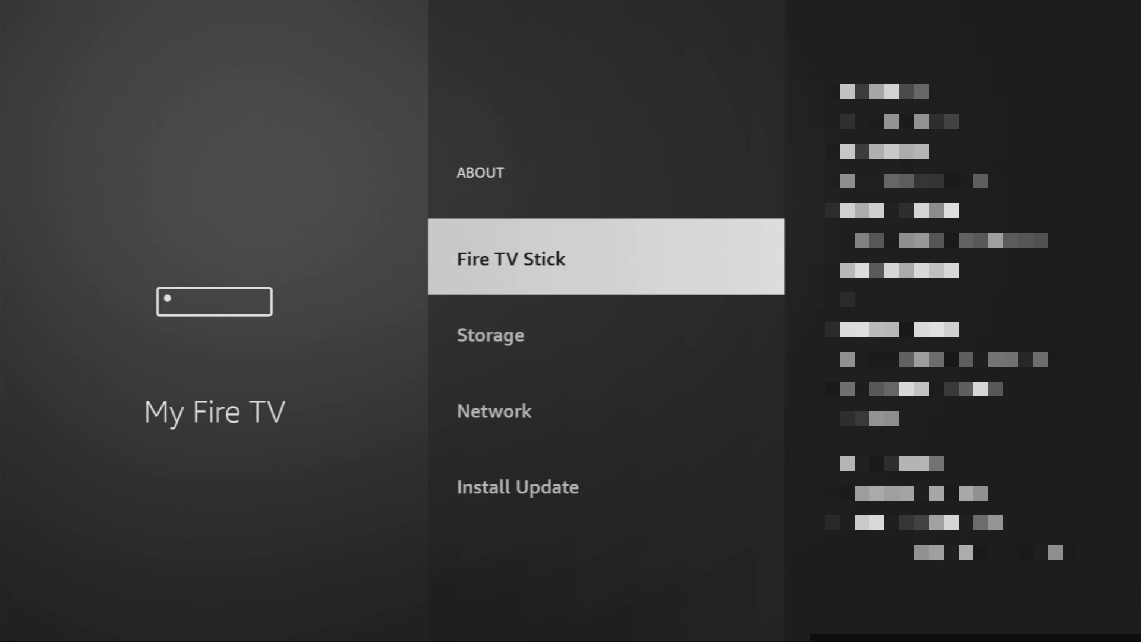
key(Return)
key(Return)
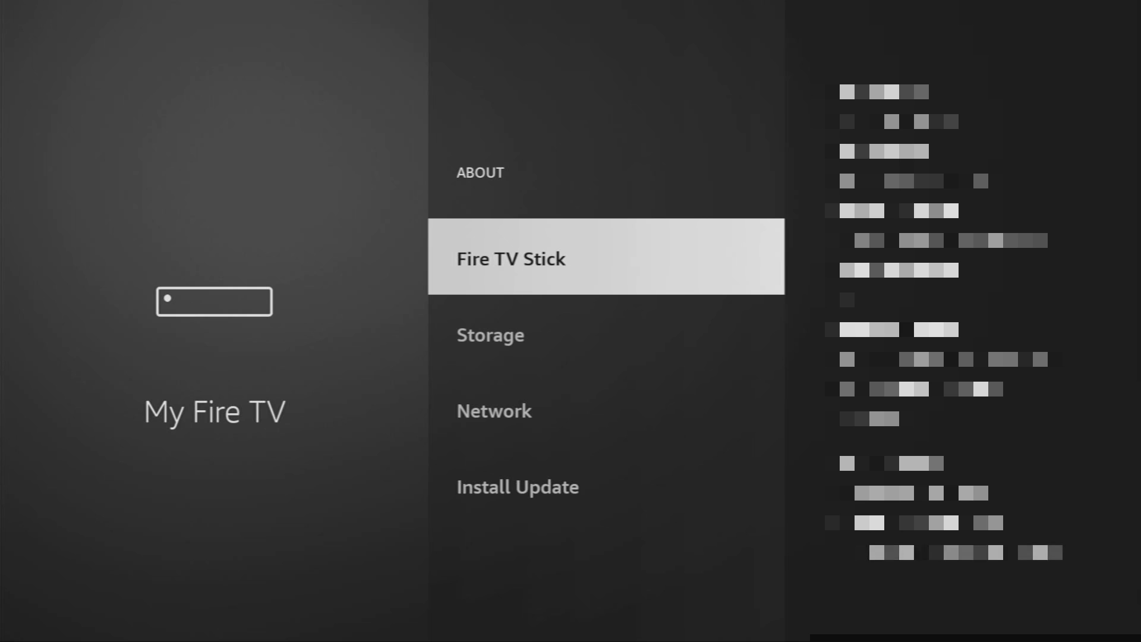
key(Escape)
key(Down)
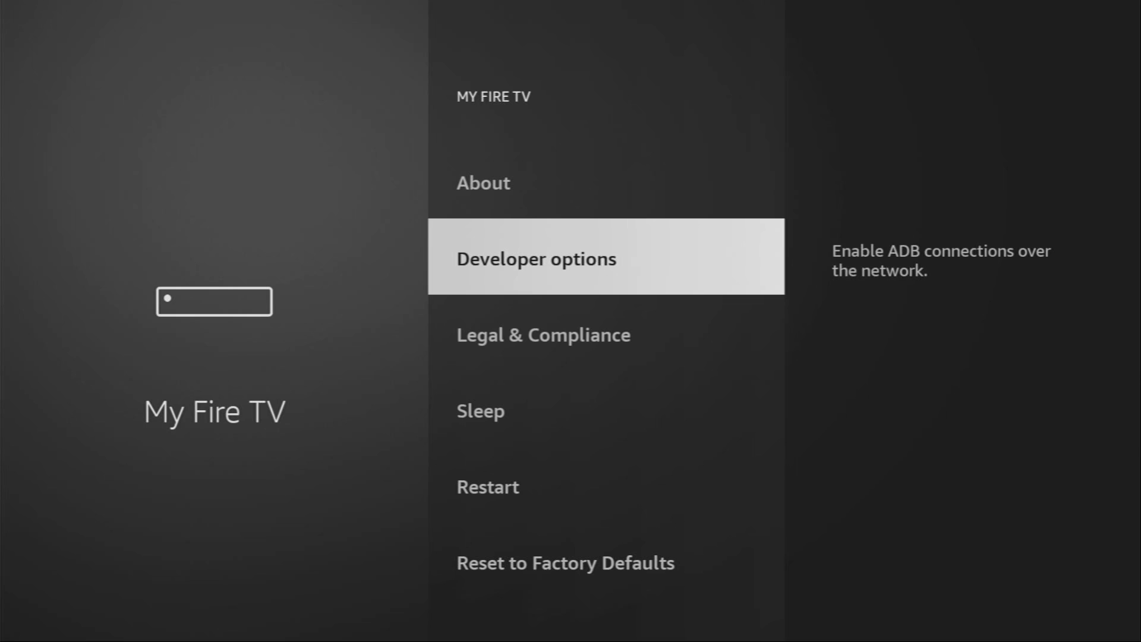
Open Developer options > Install unknown apps to confirm Downloader is allowed
key(Return)
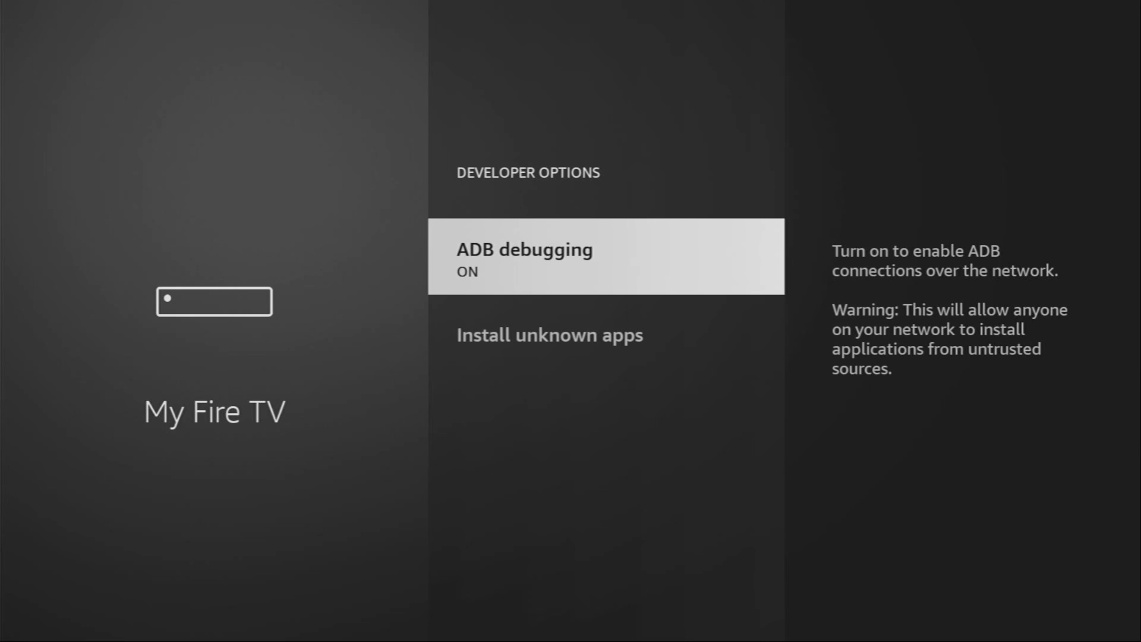
key(Down)
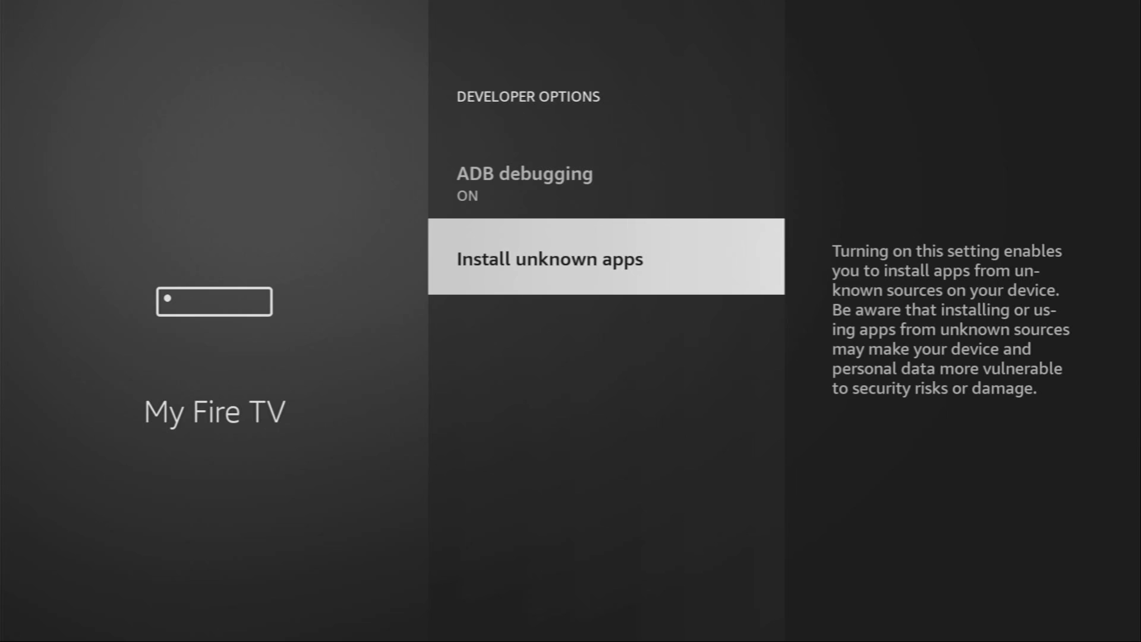
key(Return)
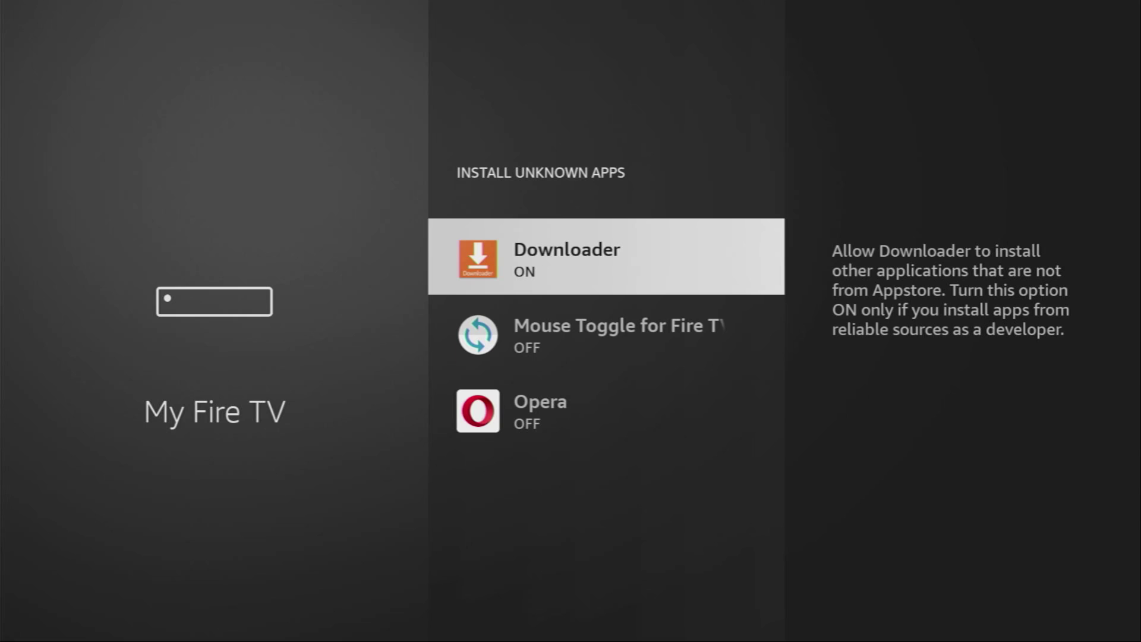
From Home, open the all-apps grid and move along its top row of apps
key(Home)
key(Right)
key(Right)
key(Right)
key(Right)
key(Right)
key(Right)
key(Right)
key(Right)
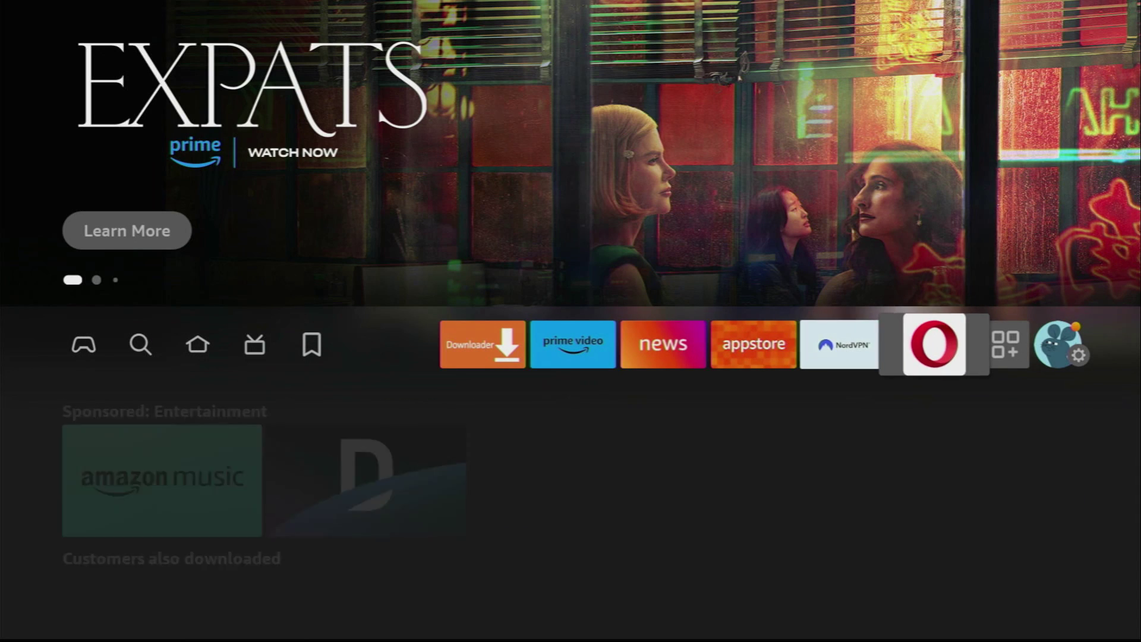
key(Right)
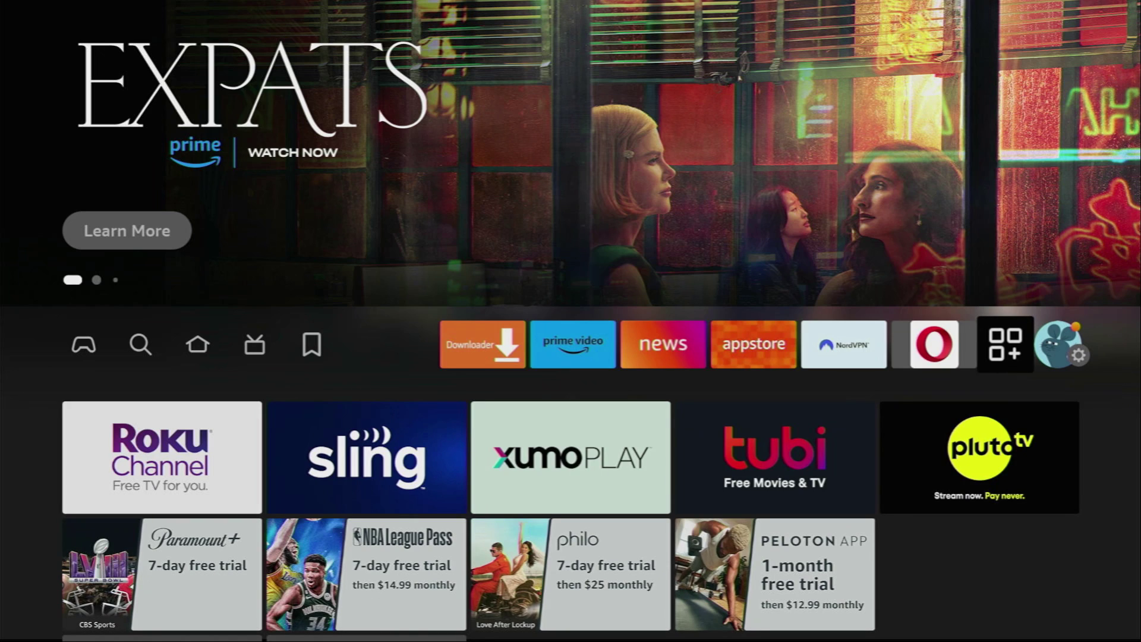
key(Return)
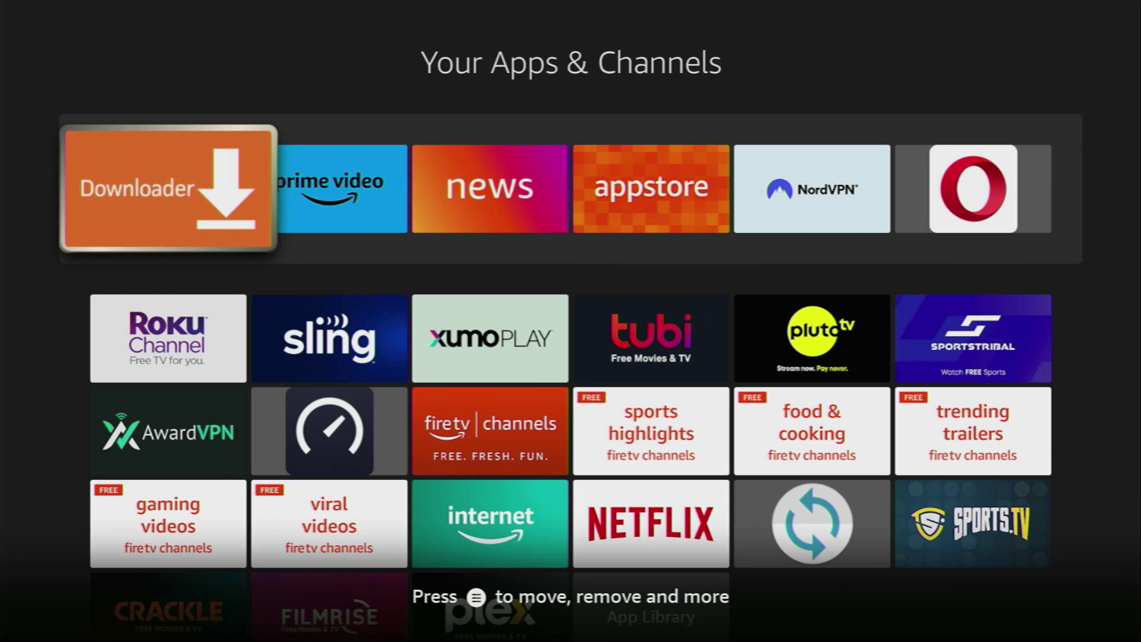
key(Right)
key(Right)
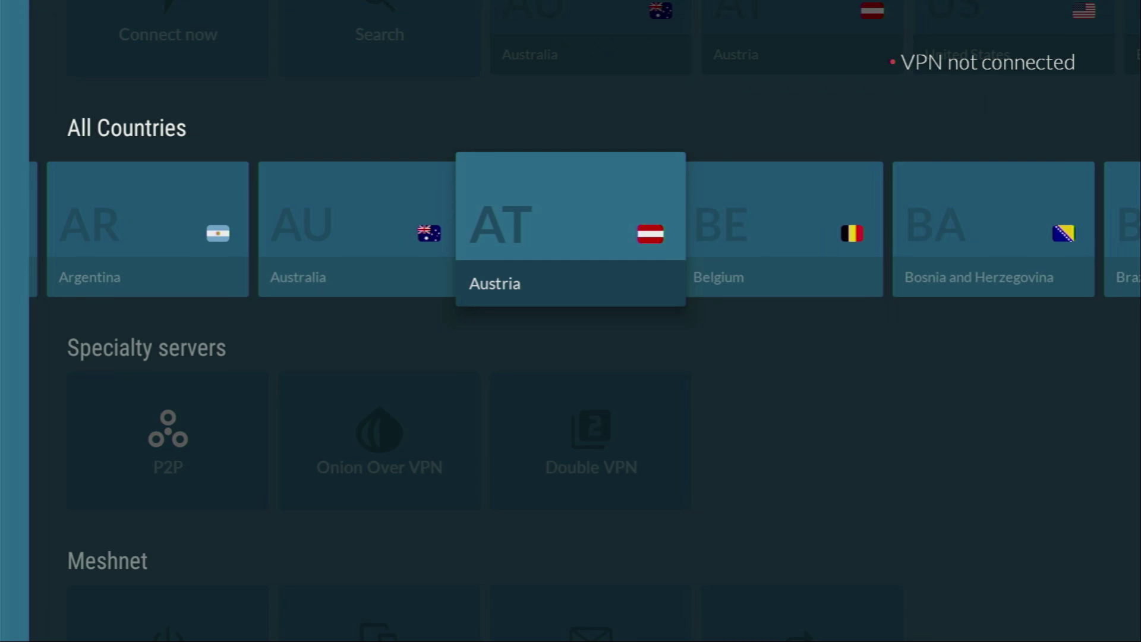
Connect NordVPN to United States from the favourite countries row, then browse the country lists
key(Right)
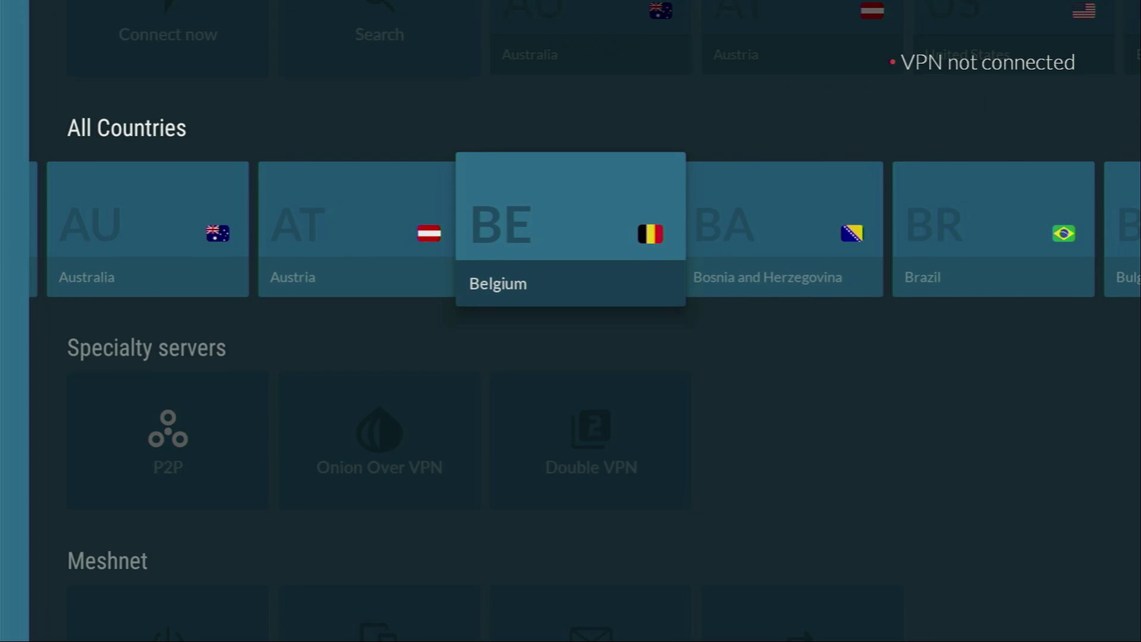
key(Up)
key(Right)
key(Return)
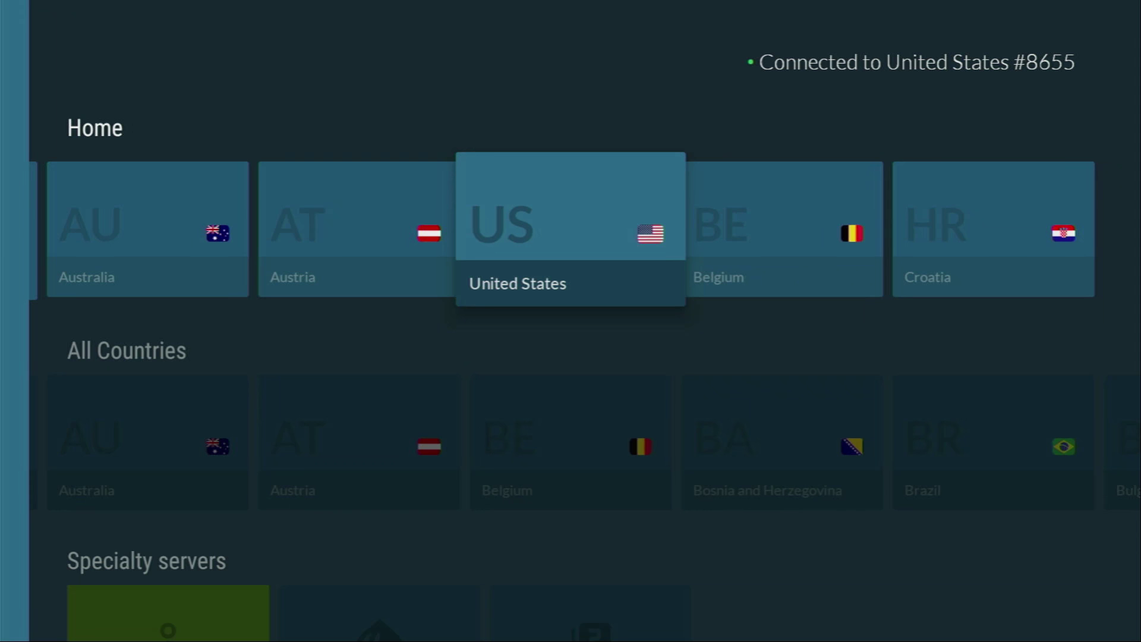
key(Right)
key(Right)
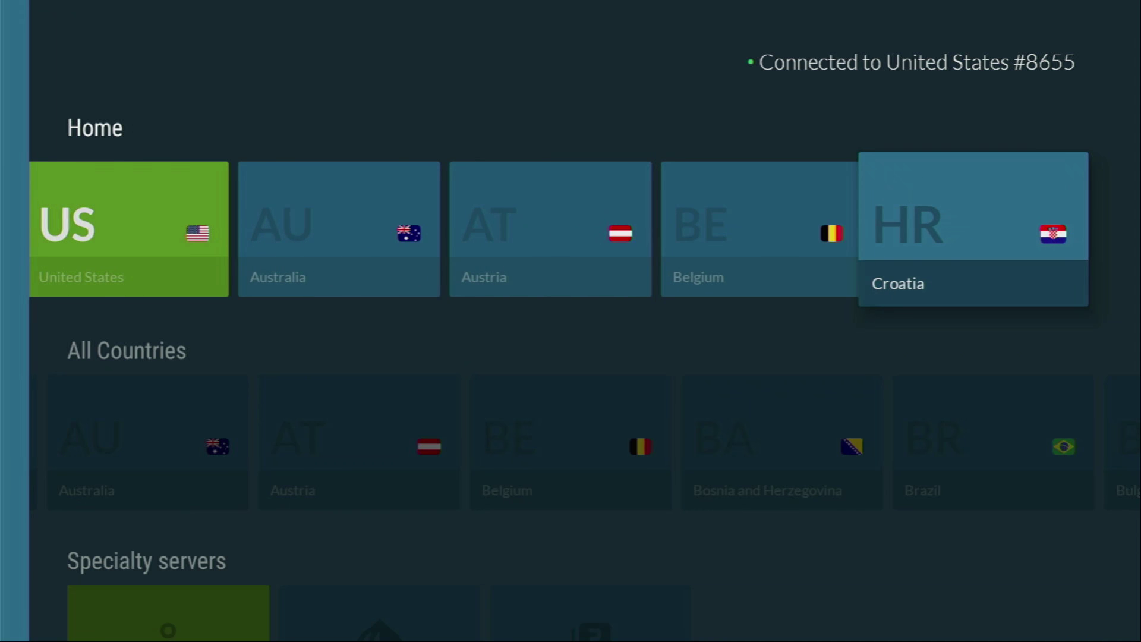
key(Left)
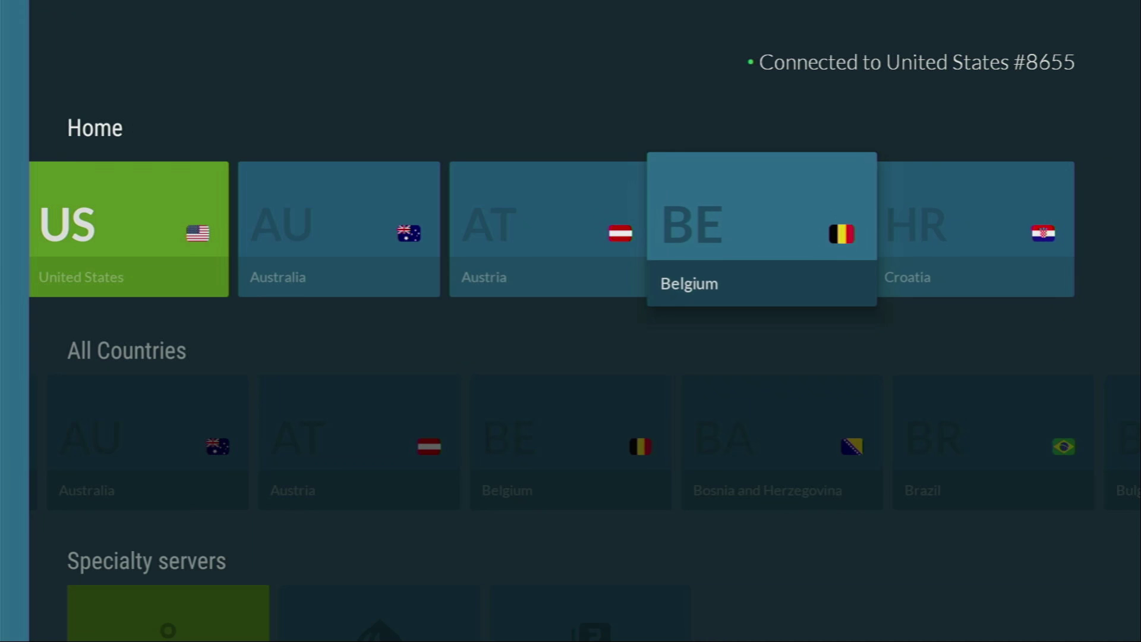
key(Down)
key(Right)
key(Right)
key(Right)
key(Right)
key(Right)
key(Right)
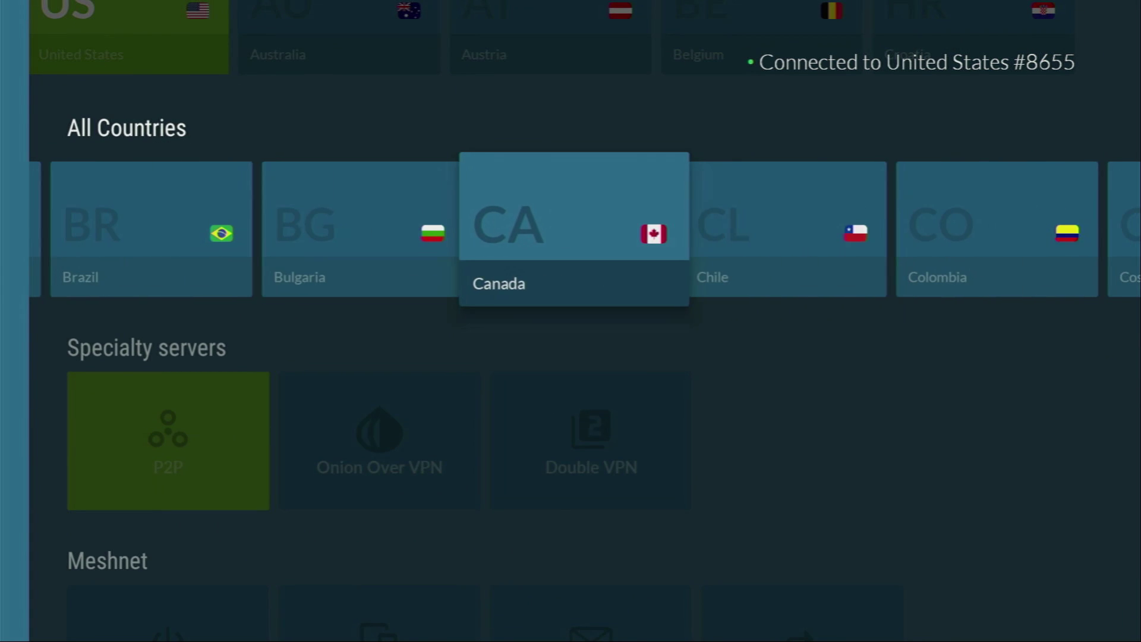
key(Right)
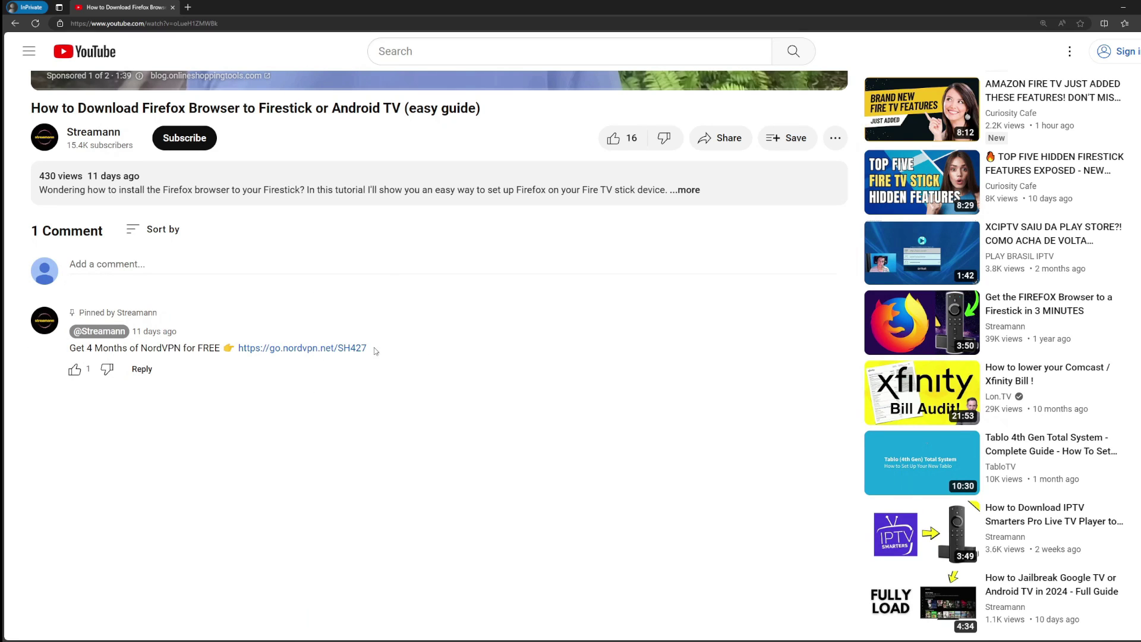
Open the go.nordvpn.net deal link from the pinned comment, then launch Downloader on the Fire TV
drag(375, 351, 237, 351)
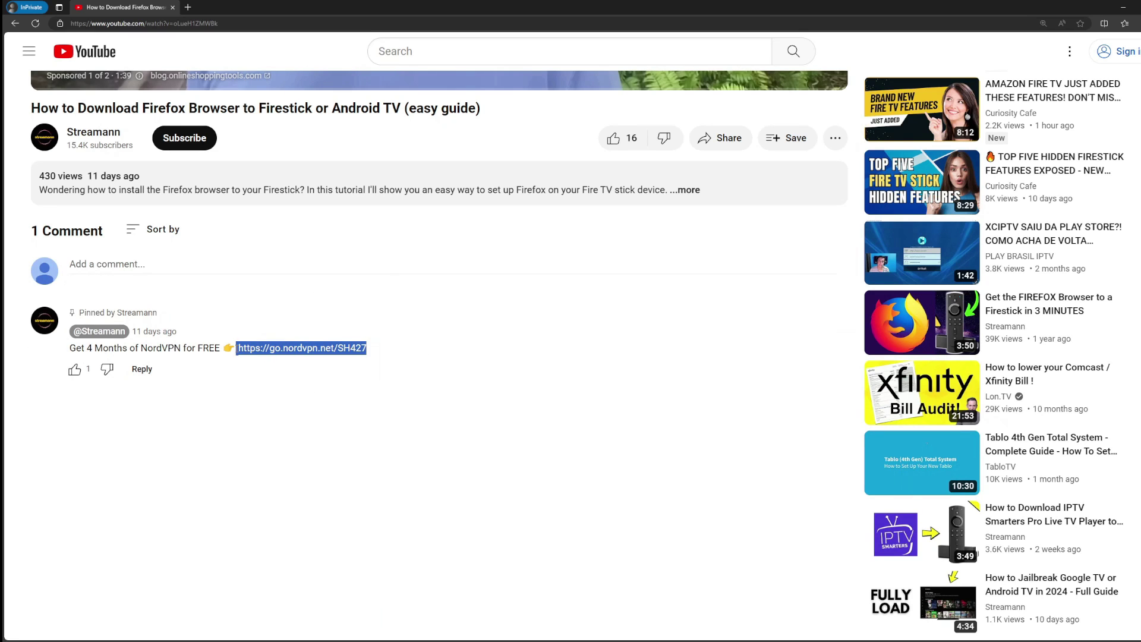
click(307, 352)
drag(484, 218, 561, 241)
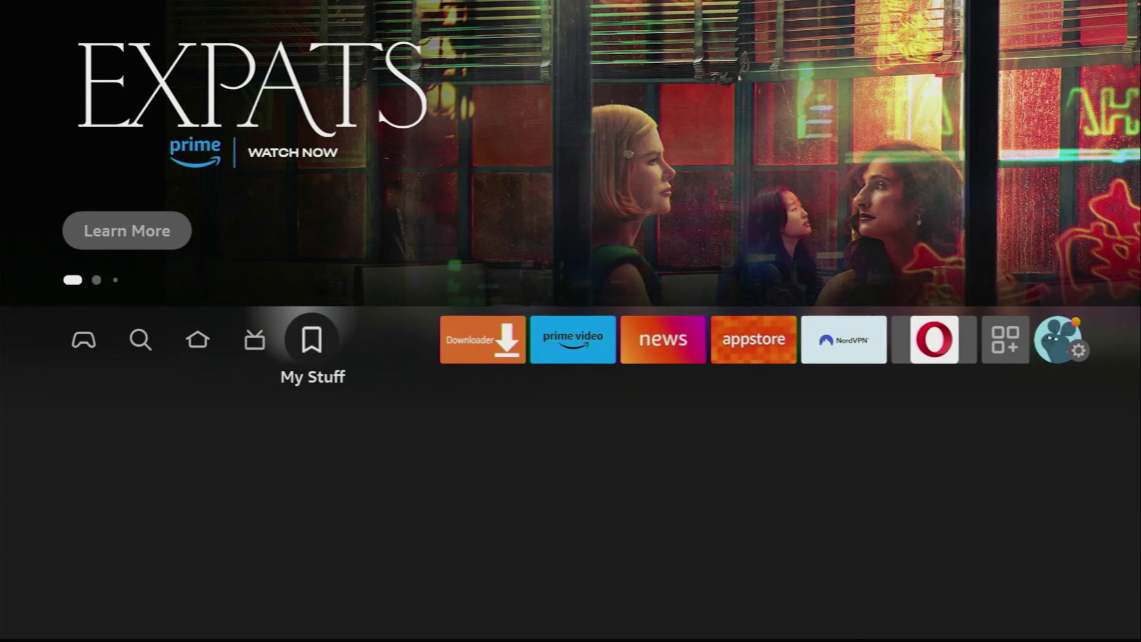
key(Right)
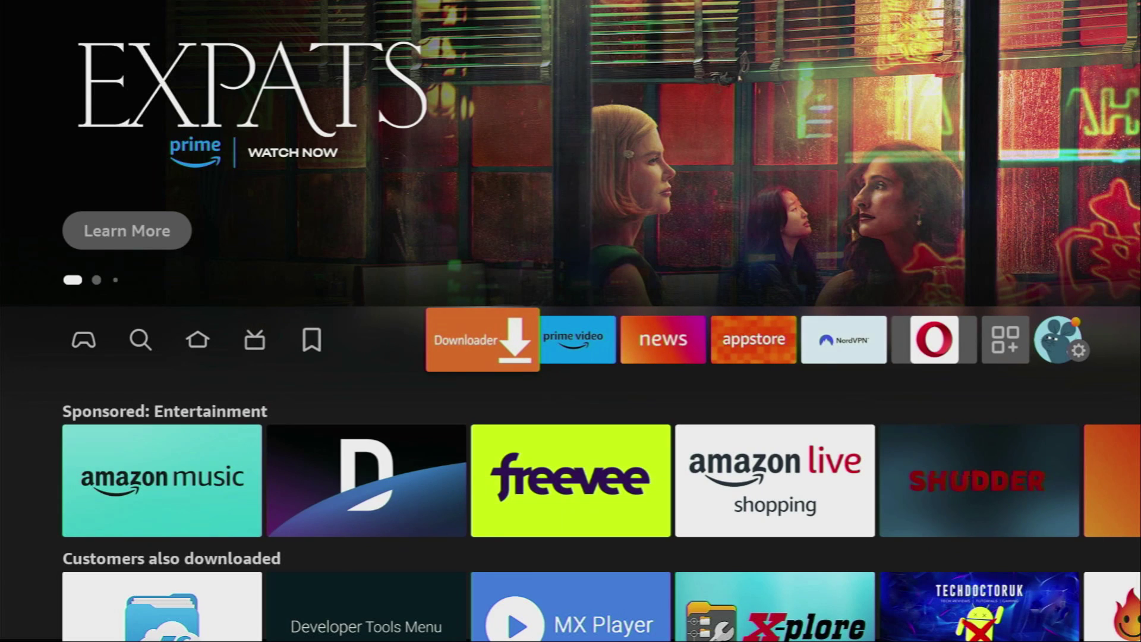
key(Return)
Enter the short code 28907 in Downloader's URL field and submit it
key(Down)
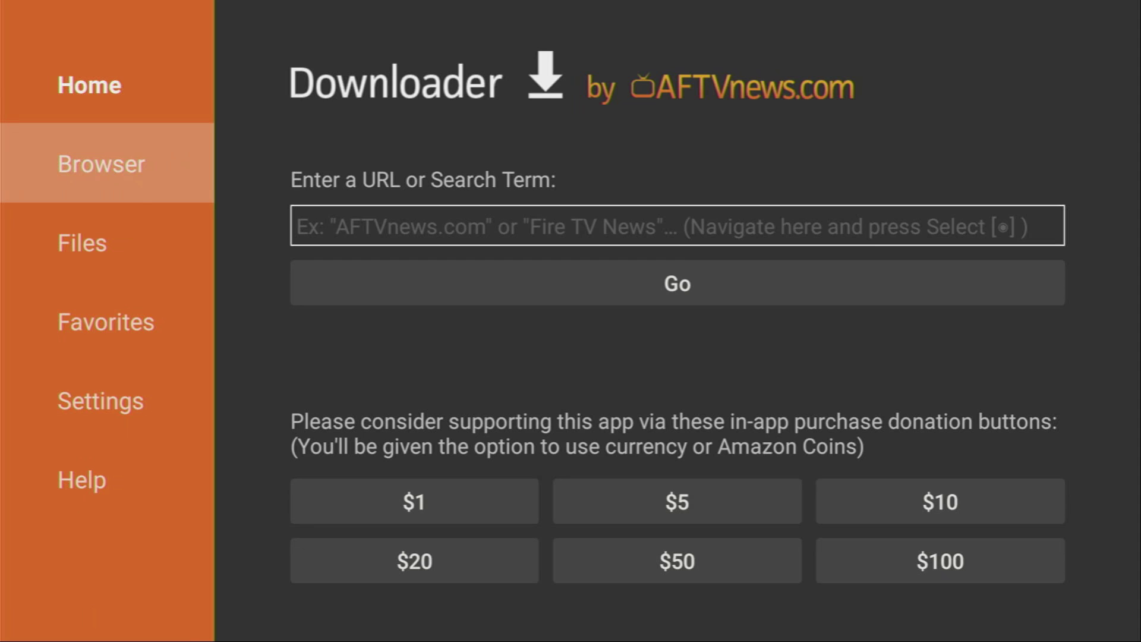
key(Up)
key(Right)
key(Return)
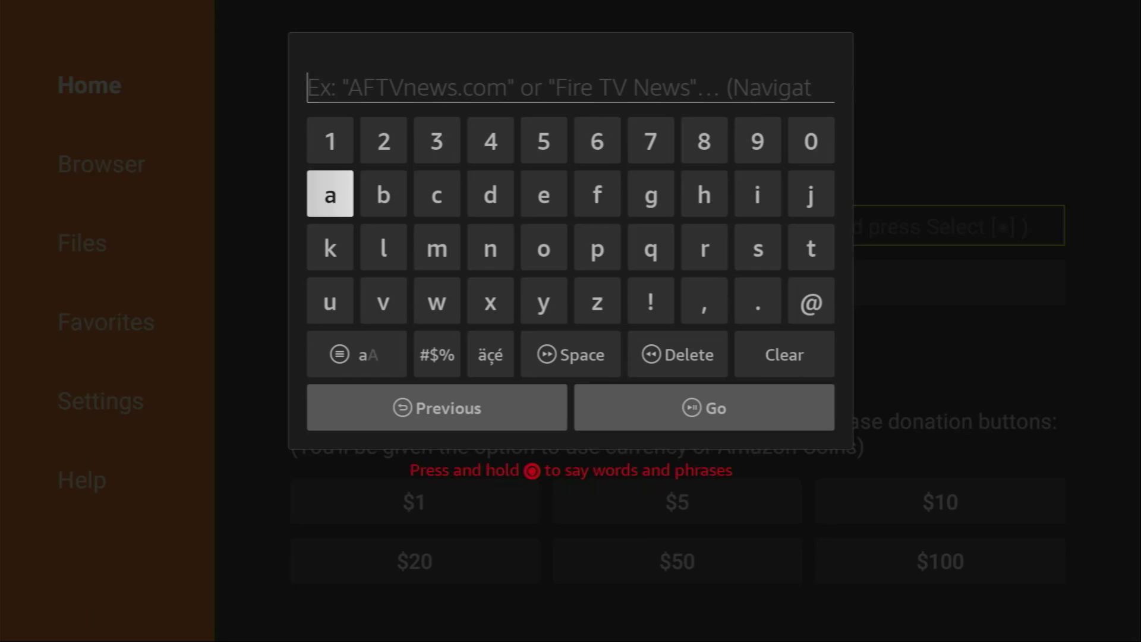
key(Up)
key(Right)
key(Return)
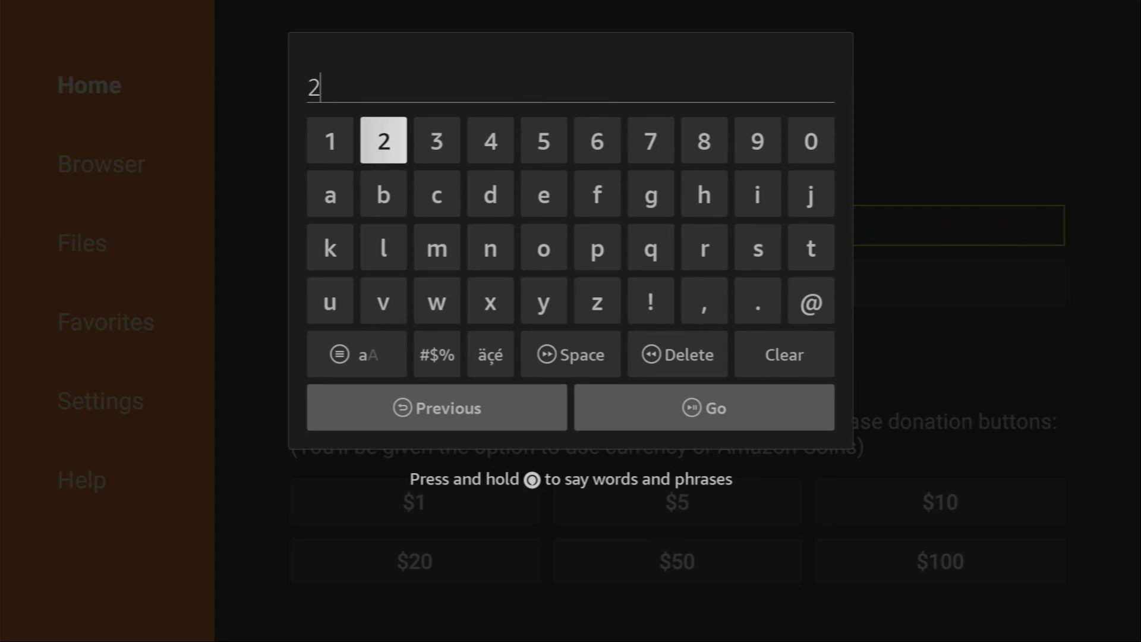
key(Left)
key(Left)
key(Left)
key(Left)
key(Return)
key(Right)
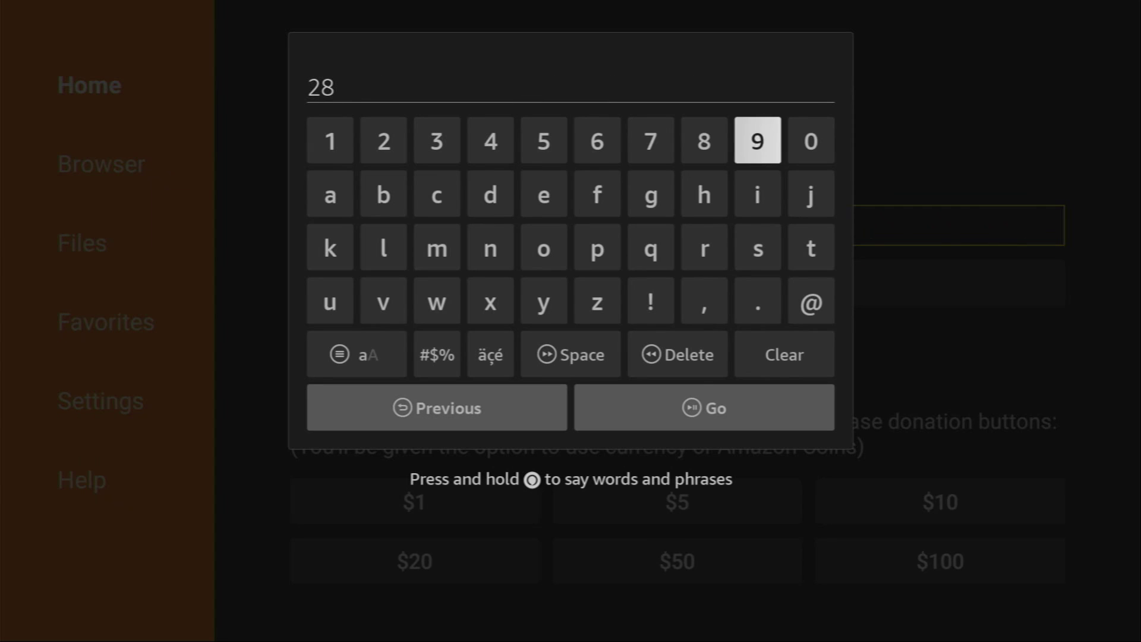
key(Return)
key(Right)
key(Return)
key(Left)
key(Left)
key(Left)
key(Left)
key(Right)
key(Return)
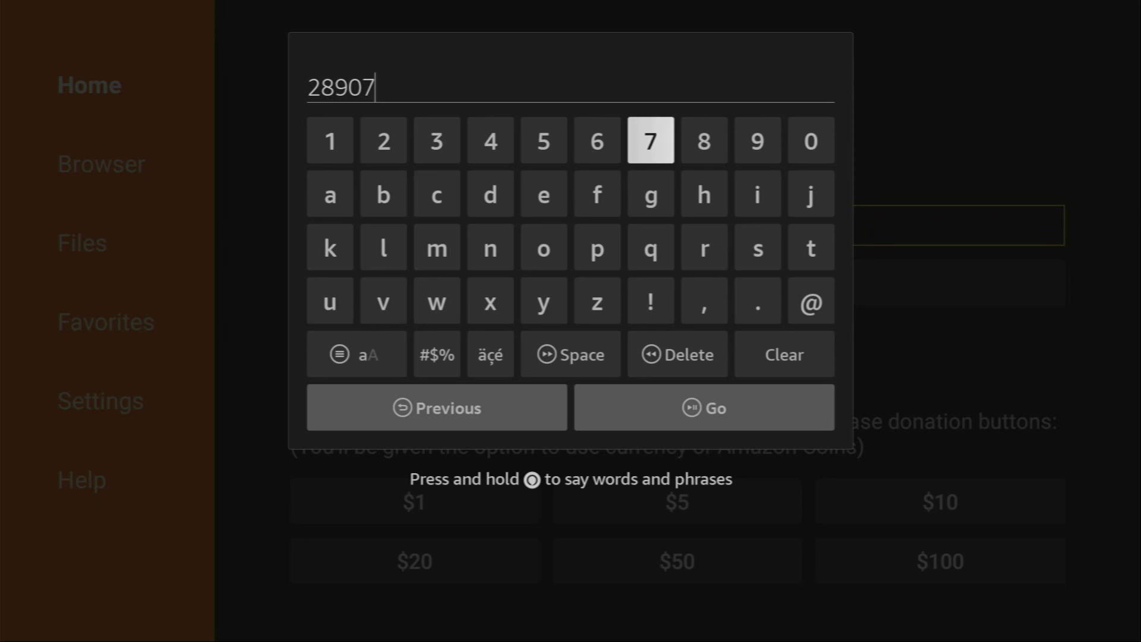
key(Down)
key(Down)
key(Down)
key(Down)
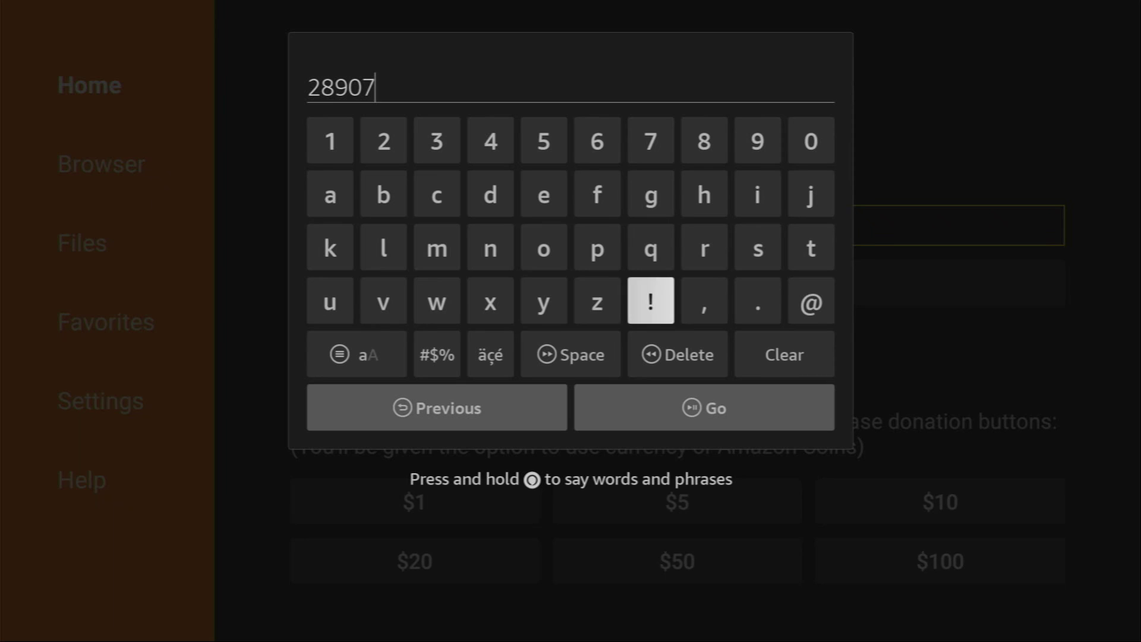
key(Return)
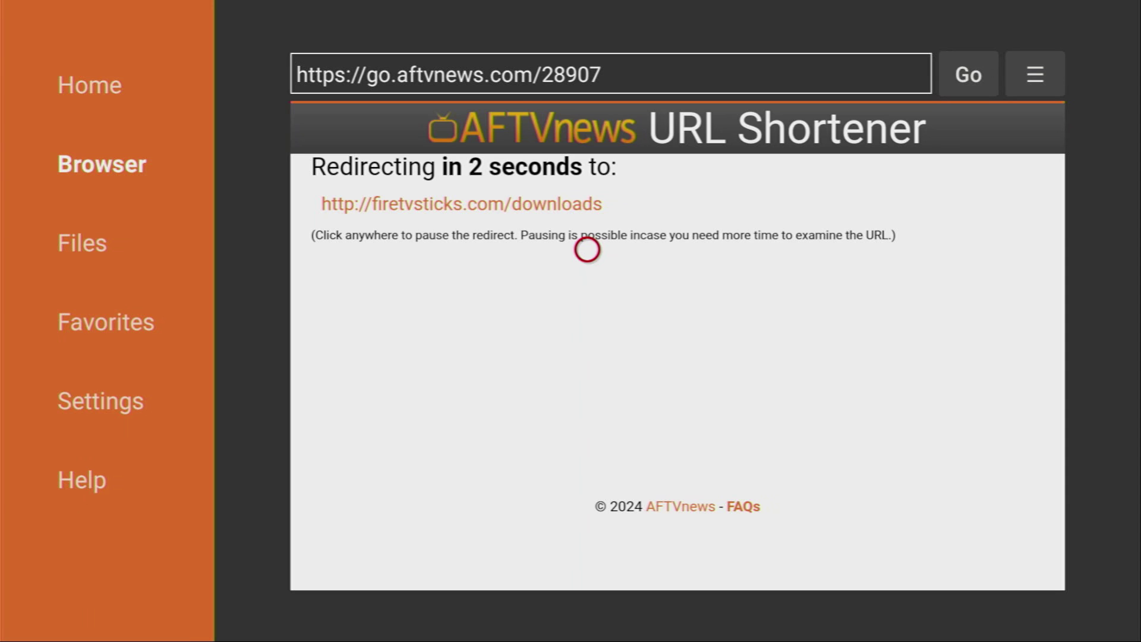
Choose IPTV Players, then TiviMate IPTV Player, and dismiss the ad on its page
scroll(587, 545, down, 10)
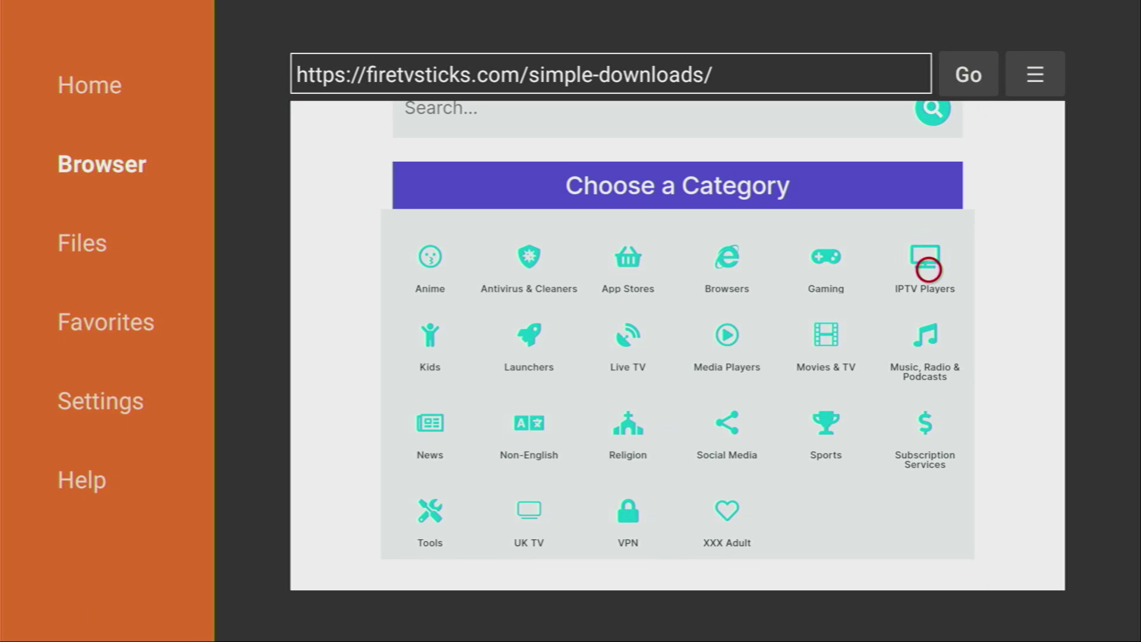
click(928, 269)
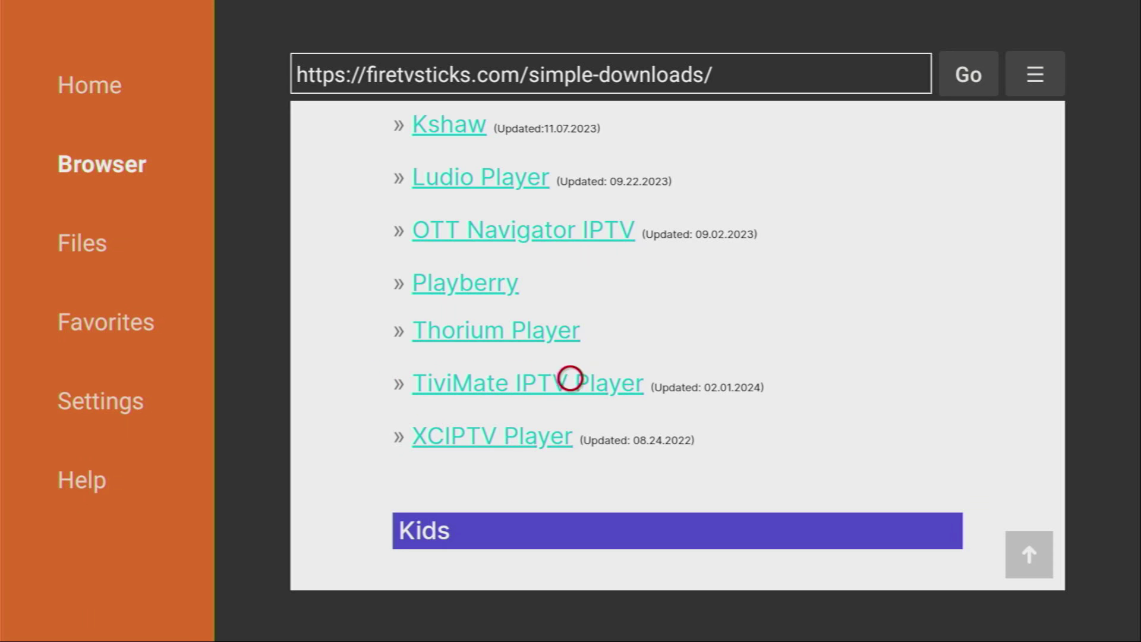
click(510, 378)
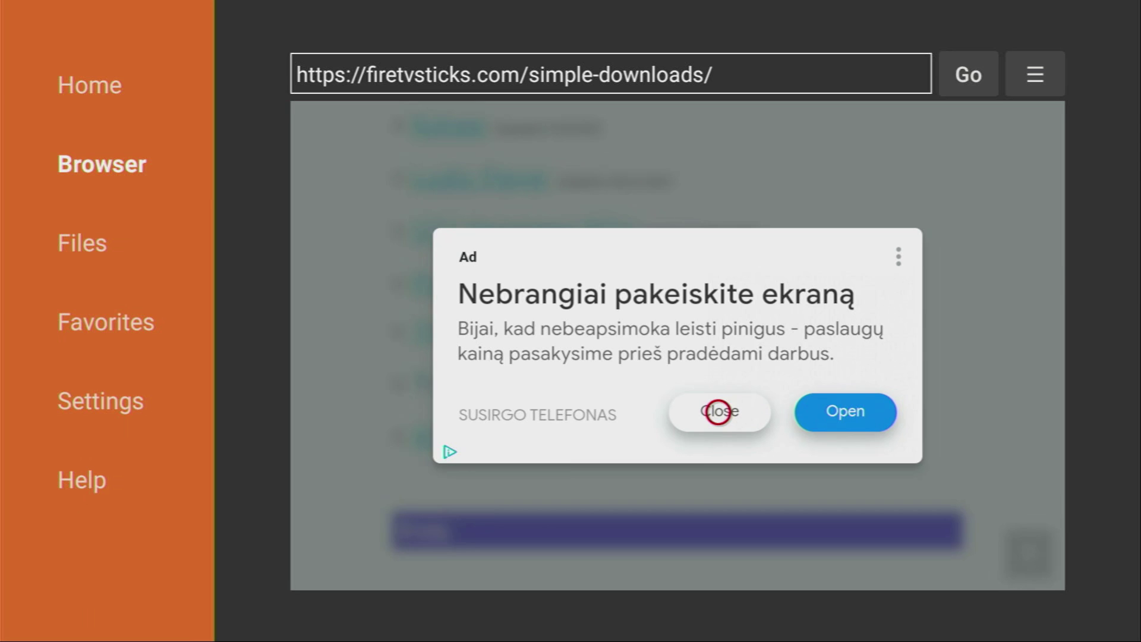
click(718, 411)
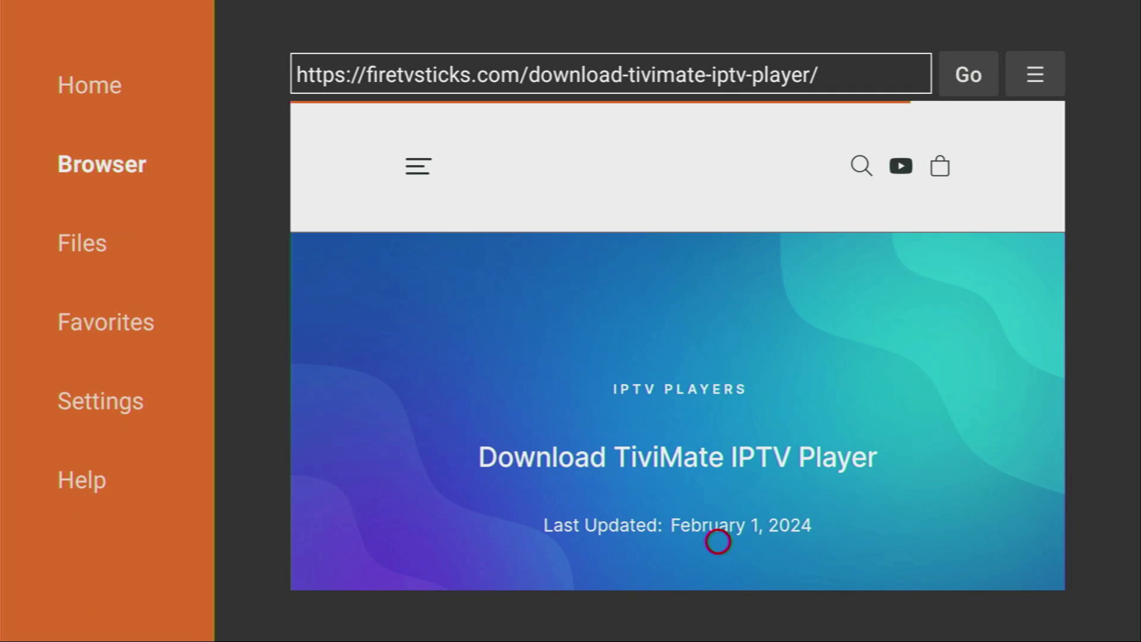
Scroll down the TiviMate page to the standard and ad-free Download buttons
scroll(718, 566, down, 10)
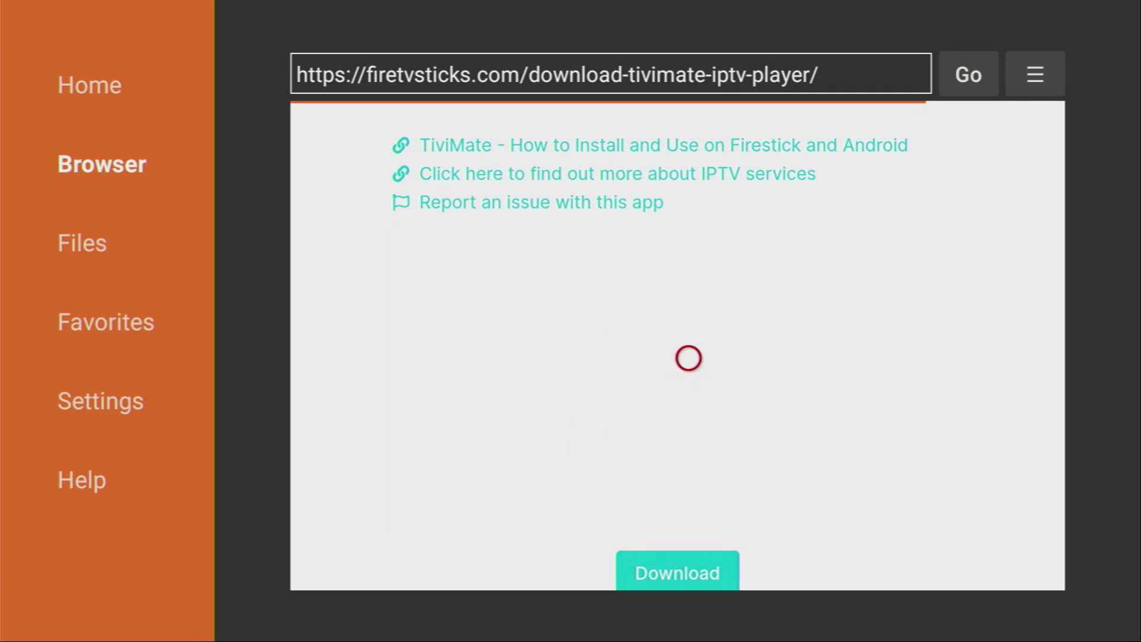
scroll(616, 562, down, 3)
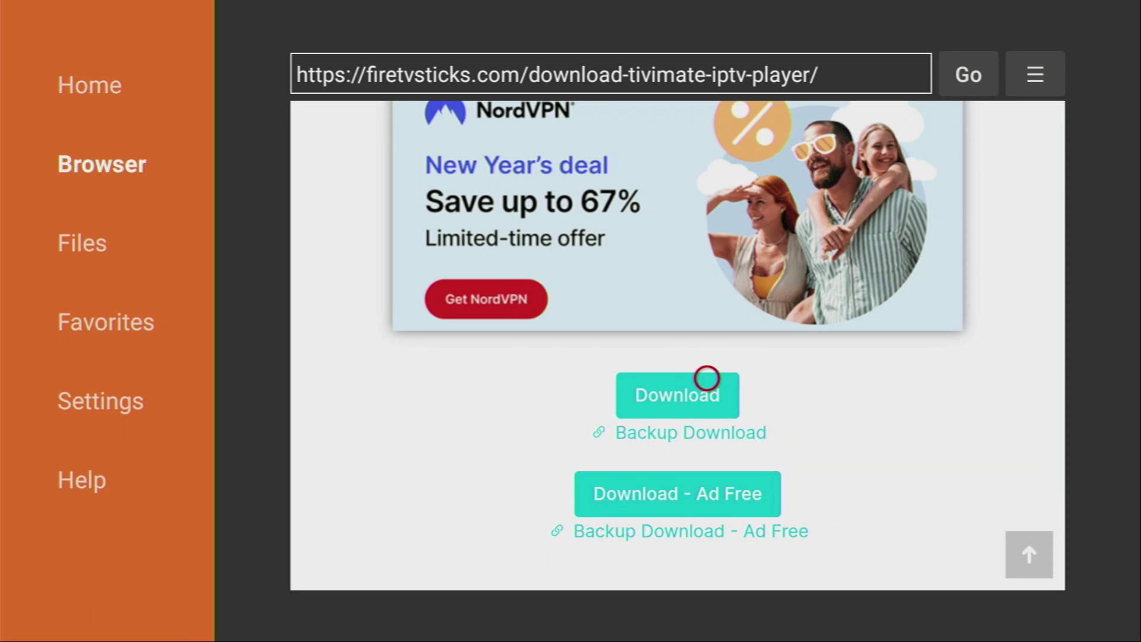
Download the TiviMate installer and install TiviMate
click(707, 378)
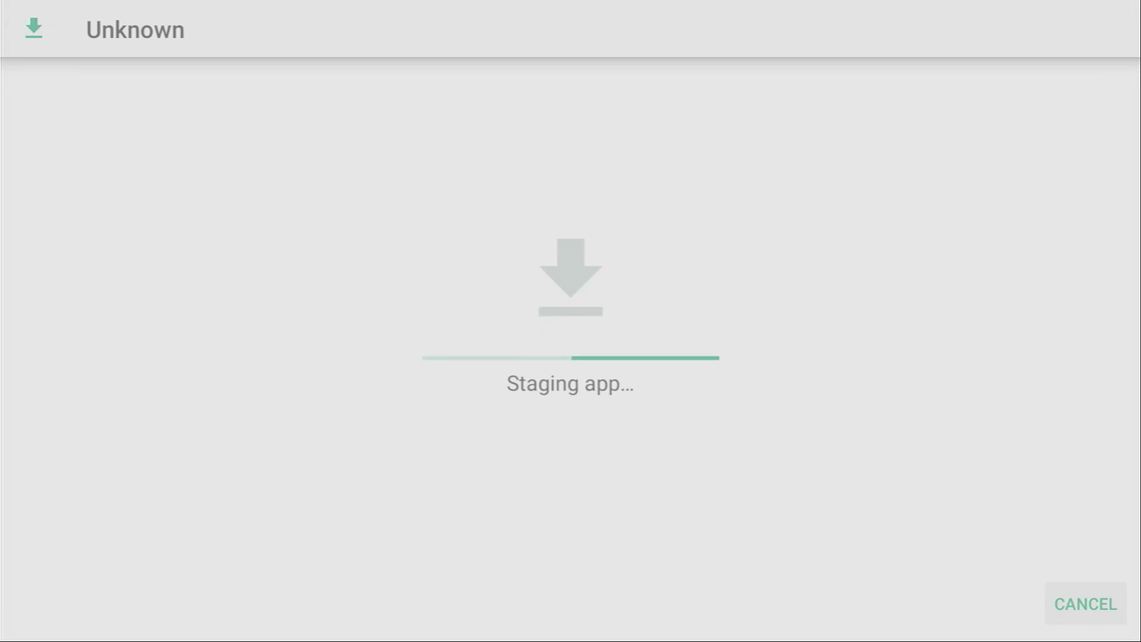
key(Right)
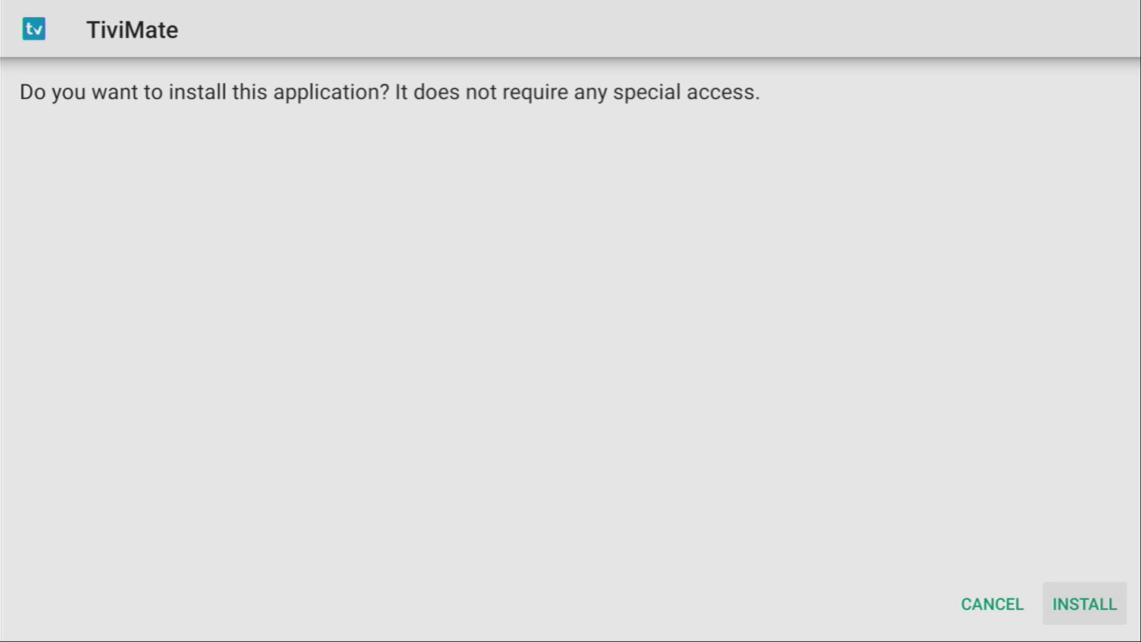
key(Return)
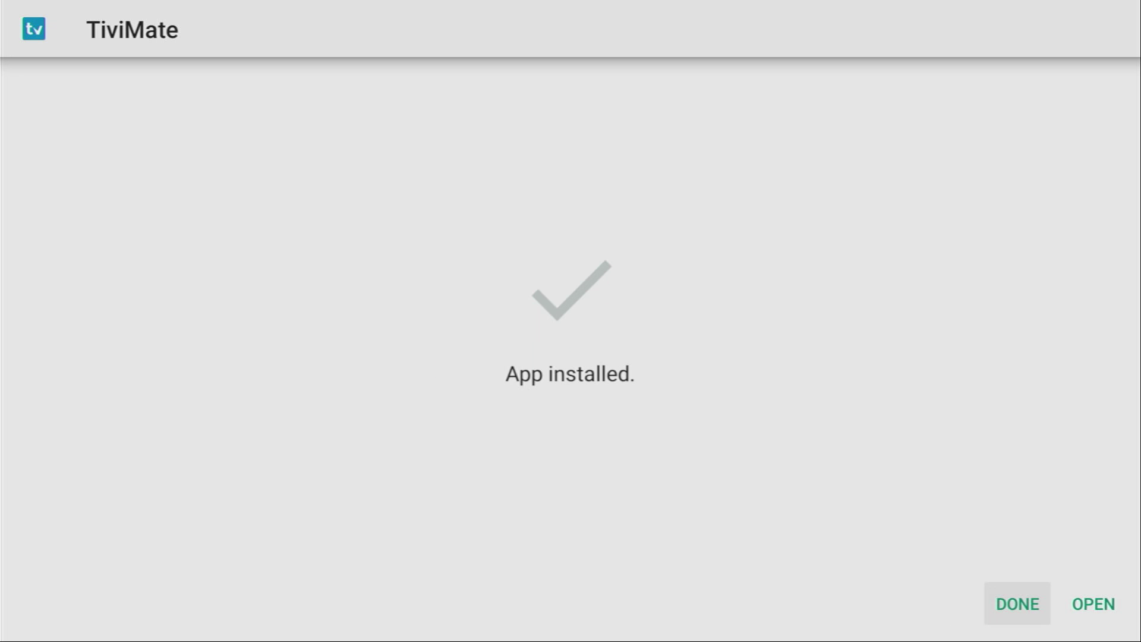
Finish the installer without launching TiviMate, then delete TiviMate-v4.7.0.apk from Downloader
key(Right)
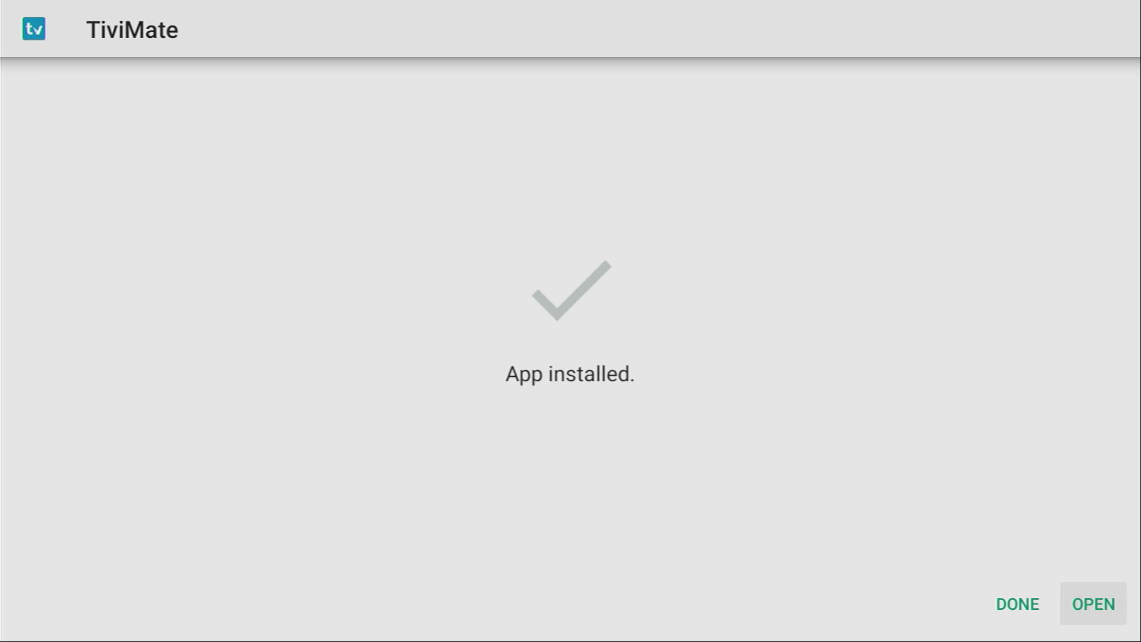
key(Left)
key(Return)
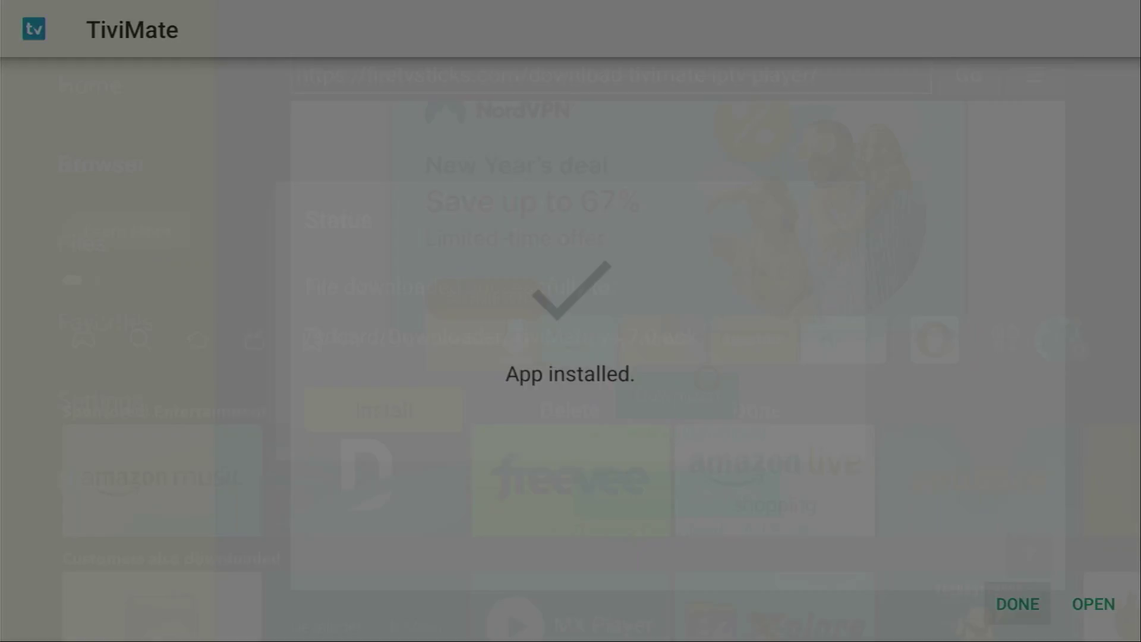
key(Right)
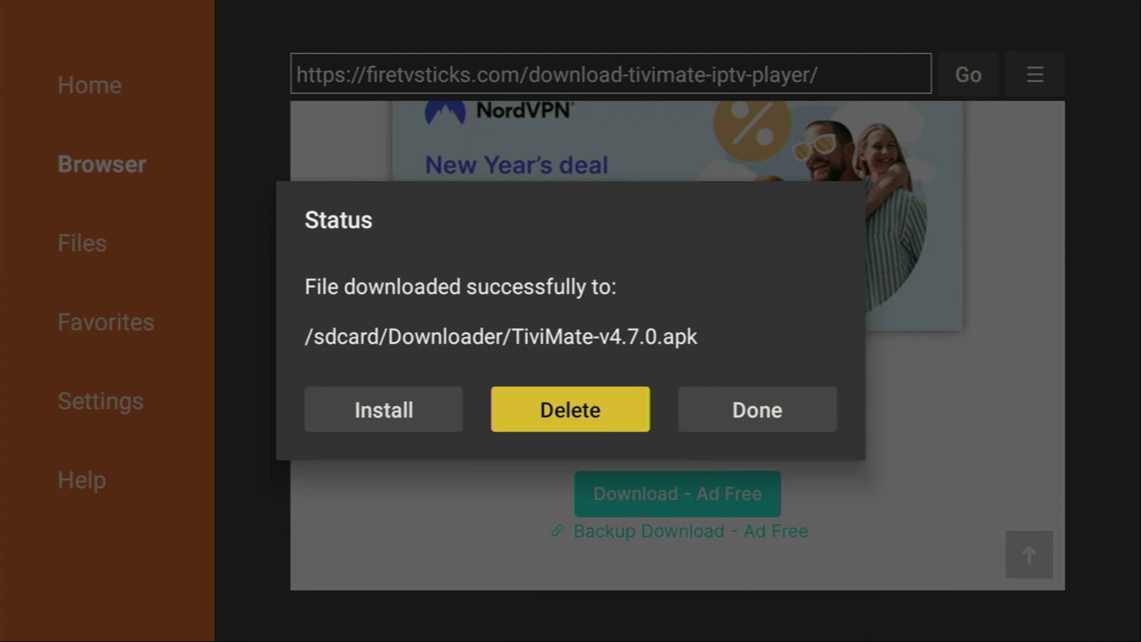
key(Return)
key(Return)
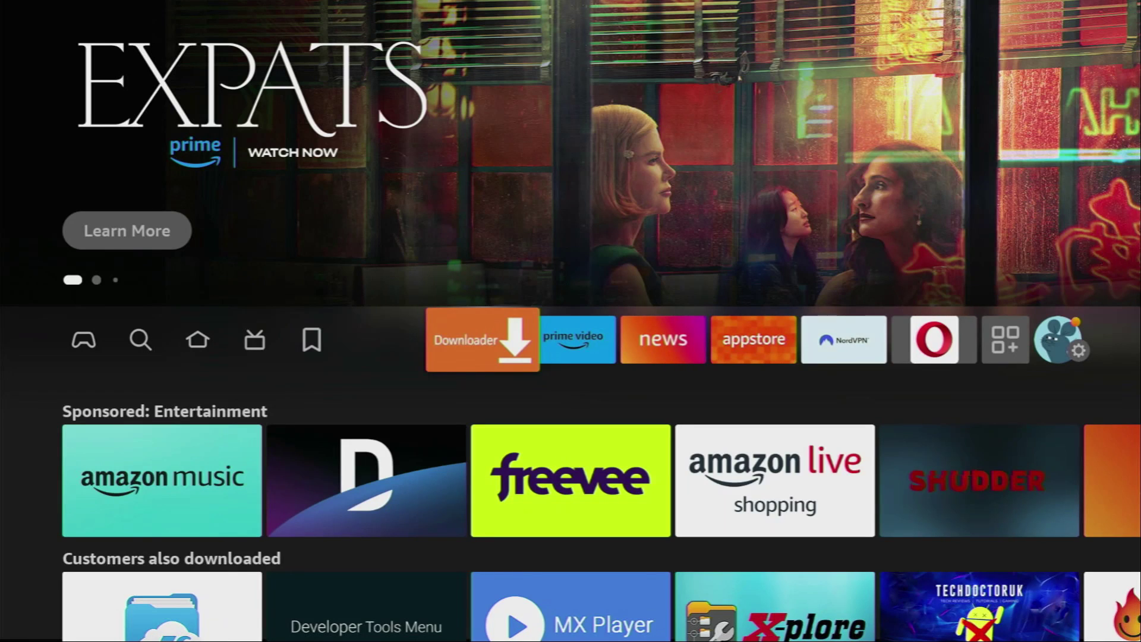
Move the TiviMate tile to the first spot in Your Apps & Channels, ahead of Downloader
key(Return)
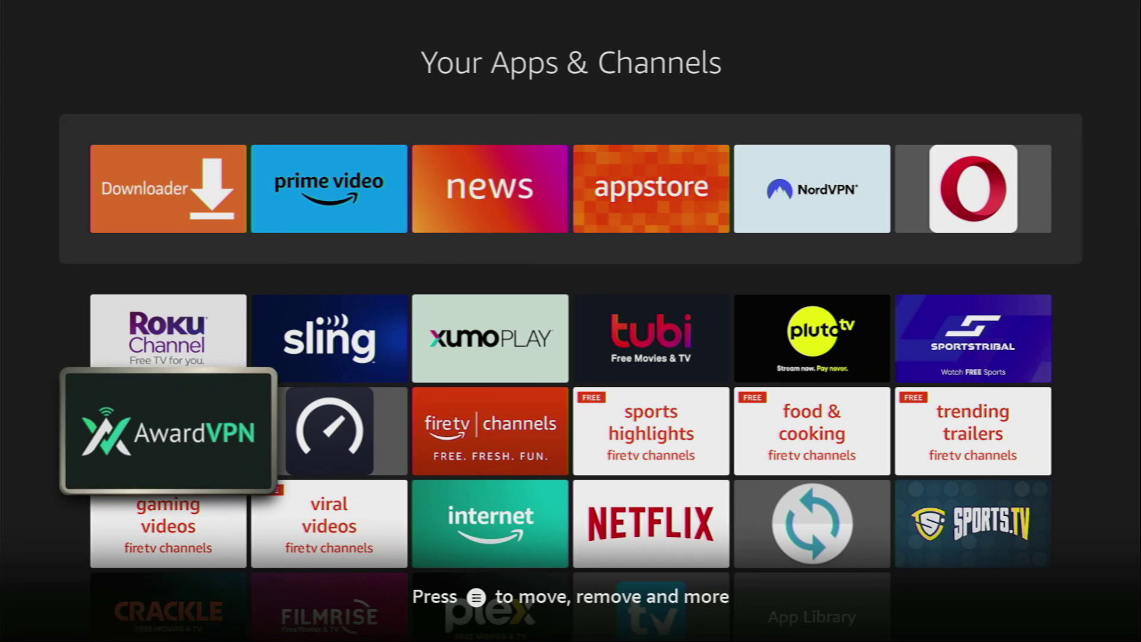
key(Down)
key(Down)
key(Right)
key(Right)
key(Right)
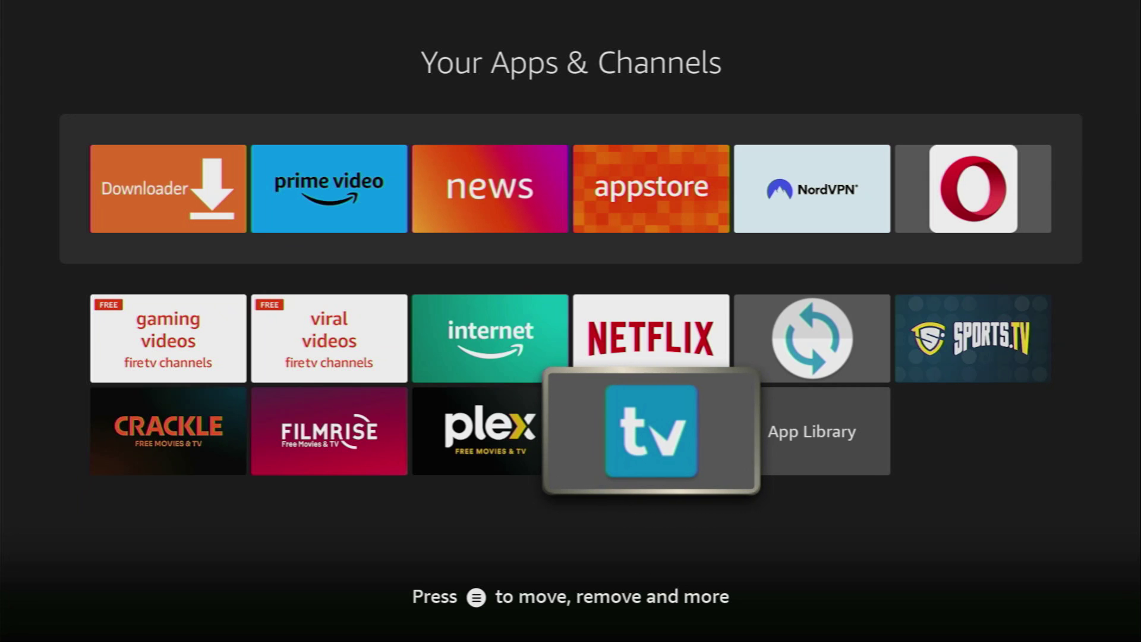
key(Menu)
key(Down)
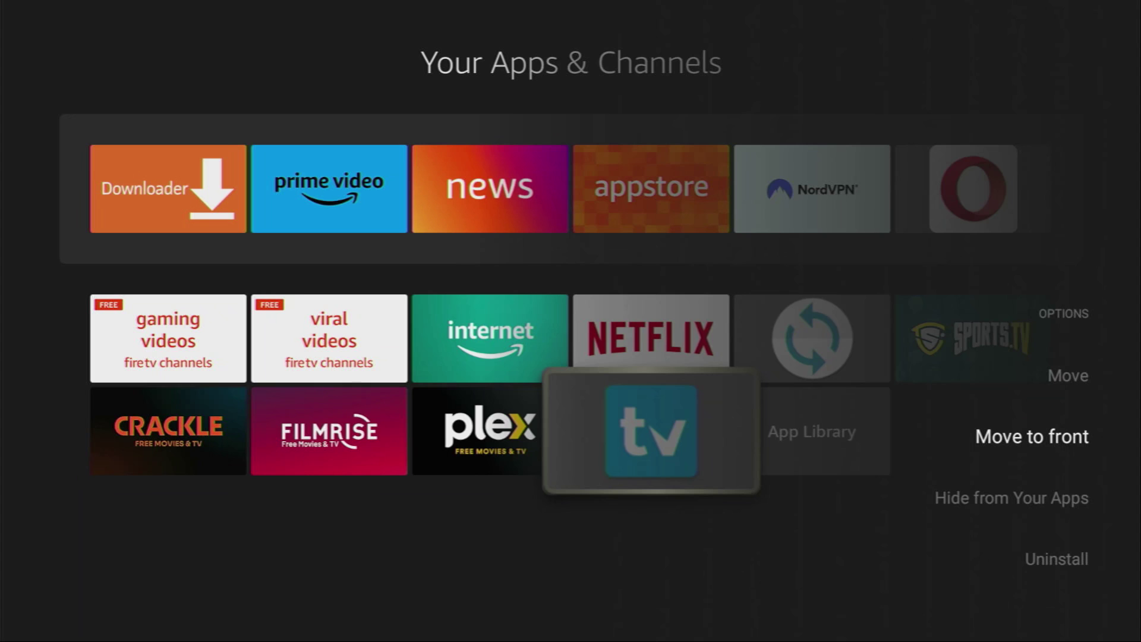
key(Return)
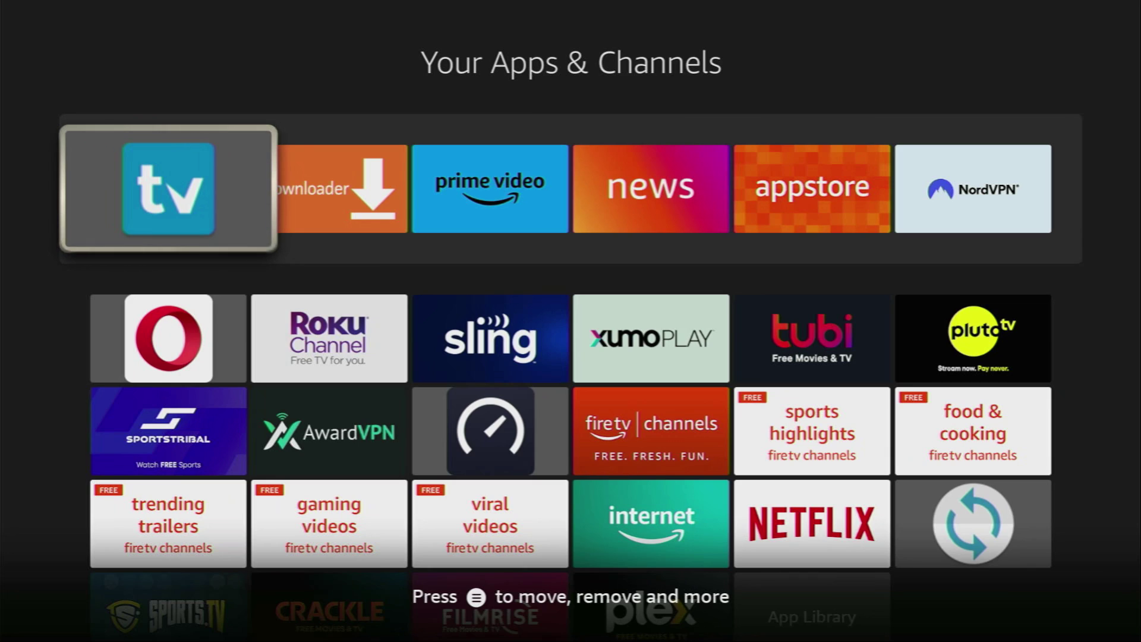
key(Right)
key(Right)
key(Right)
key(Right)
key(Right)
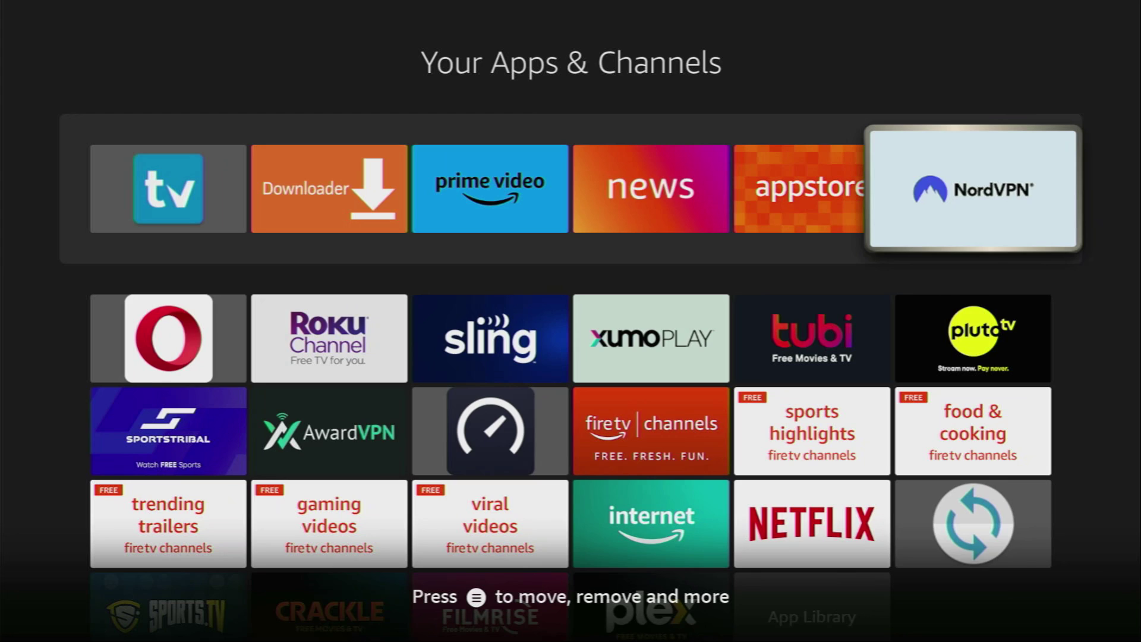
key(Left)
key(Left)
key(Left)
key(Left)
key(Left)
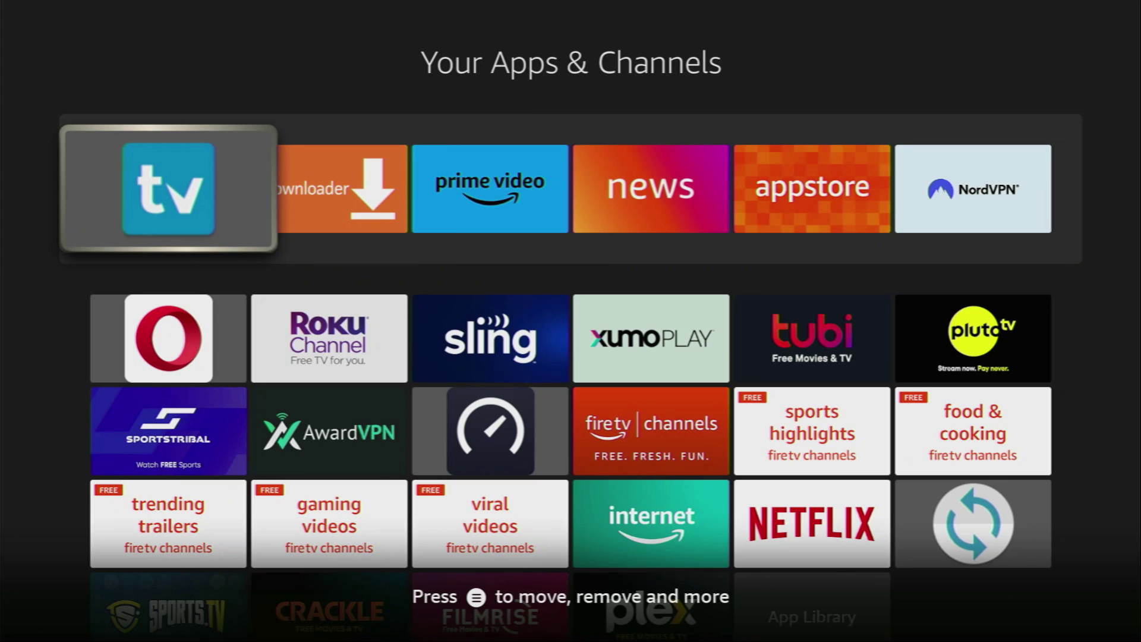
Launch TiviMate, start Add playlist and try the M3U playlist type
key(Return)
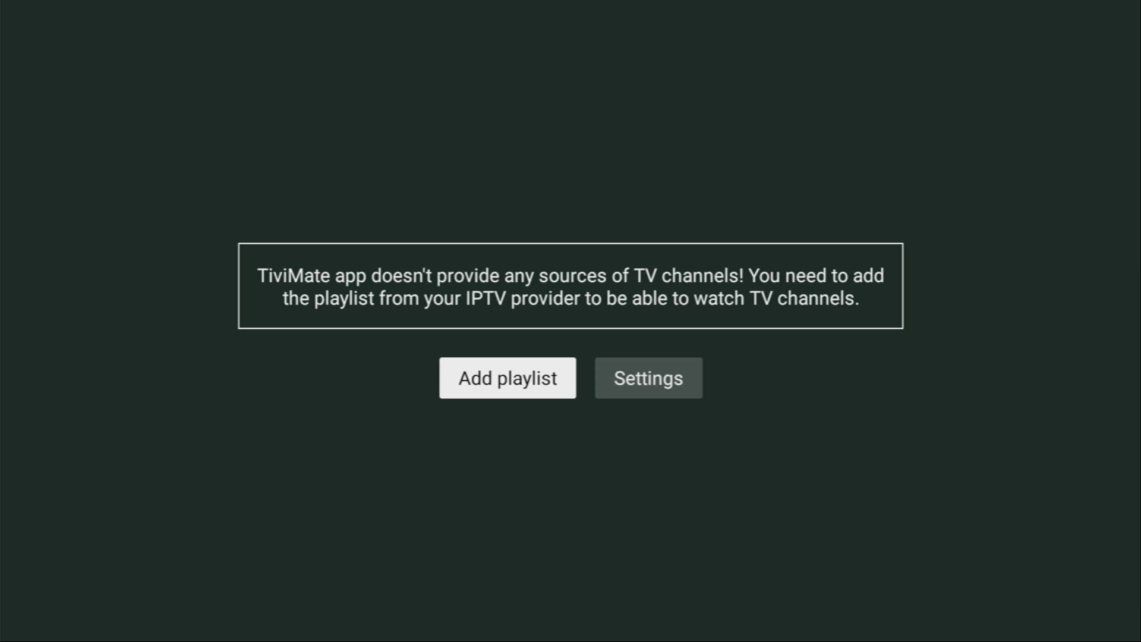
key(Return)
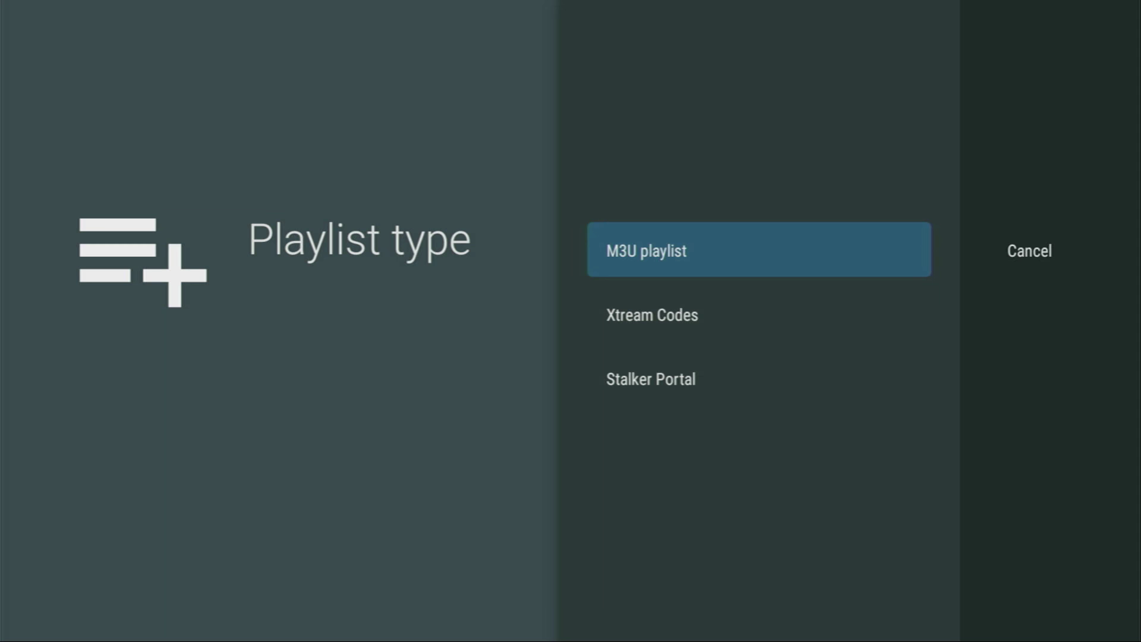
key(Return)
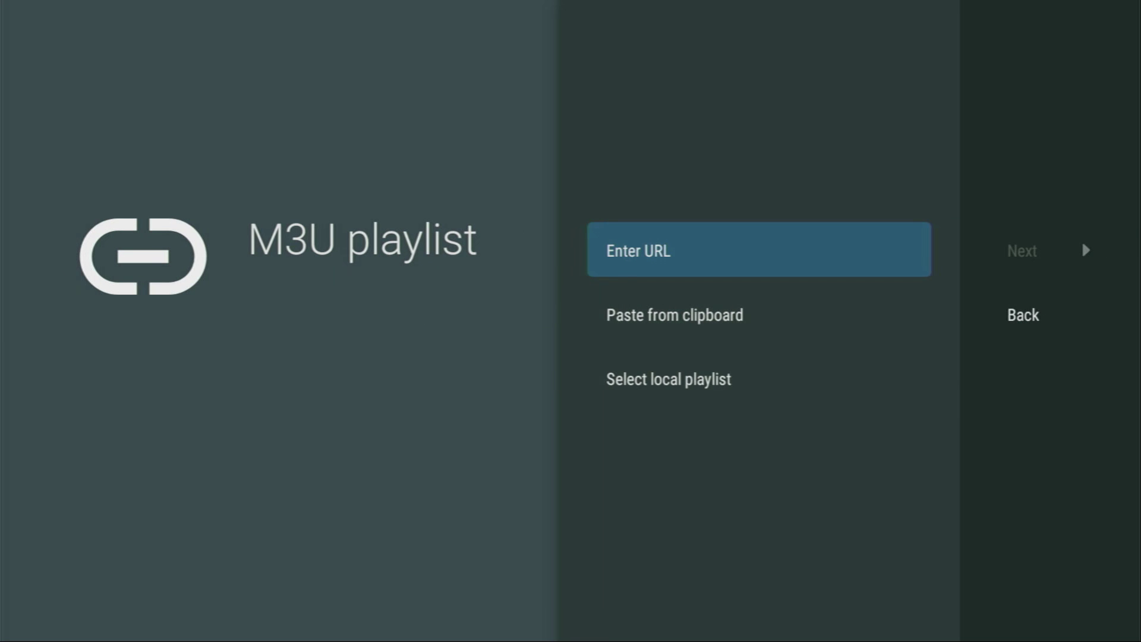
Return to the playlist type choices and select Xtream Codes
key(Right)
key(Escape)
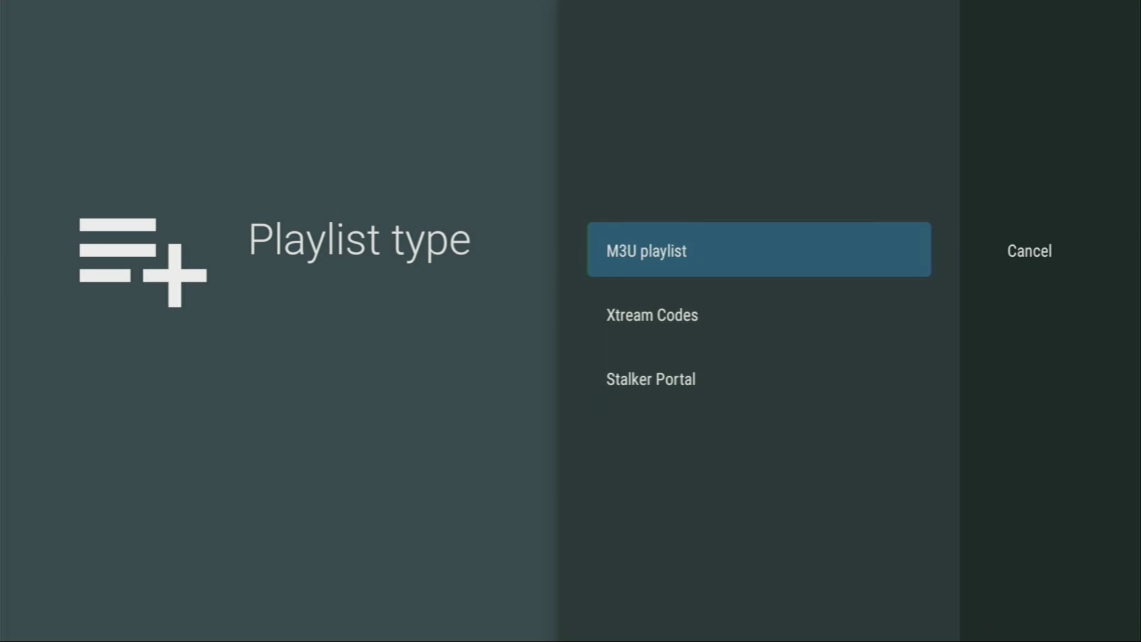
key(Down)
key(Return)
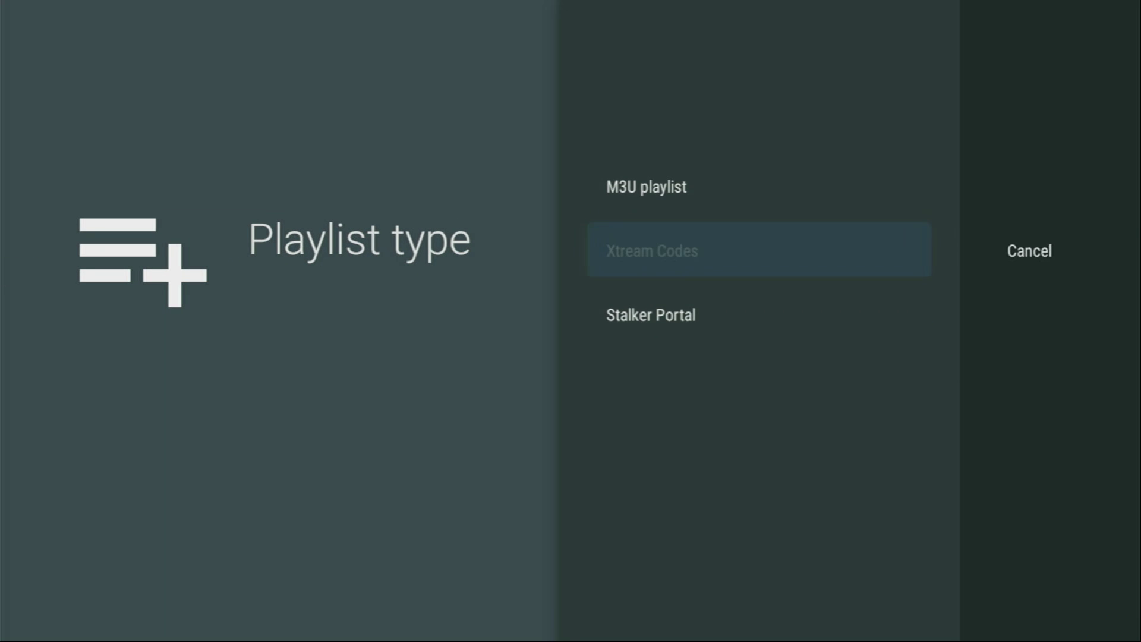